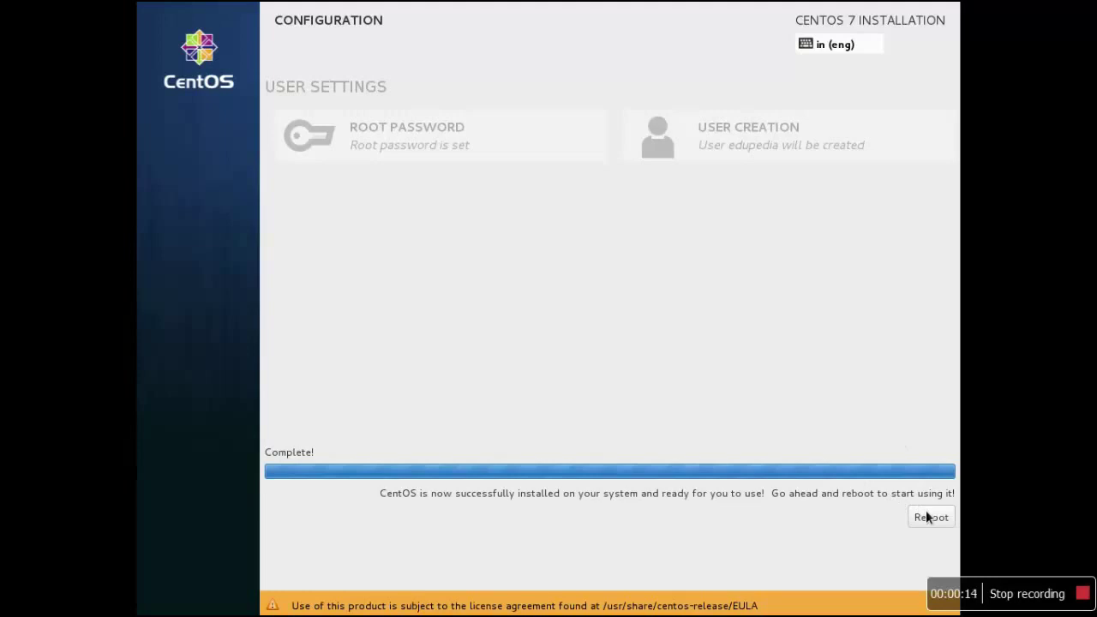
Reboot the machine from the completed CentOS 7 installation page
{"action": "left_click", "coordinate": [925, 520]}
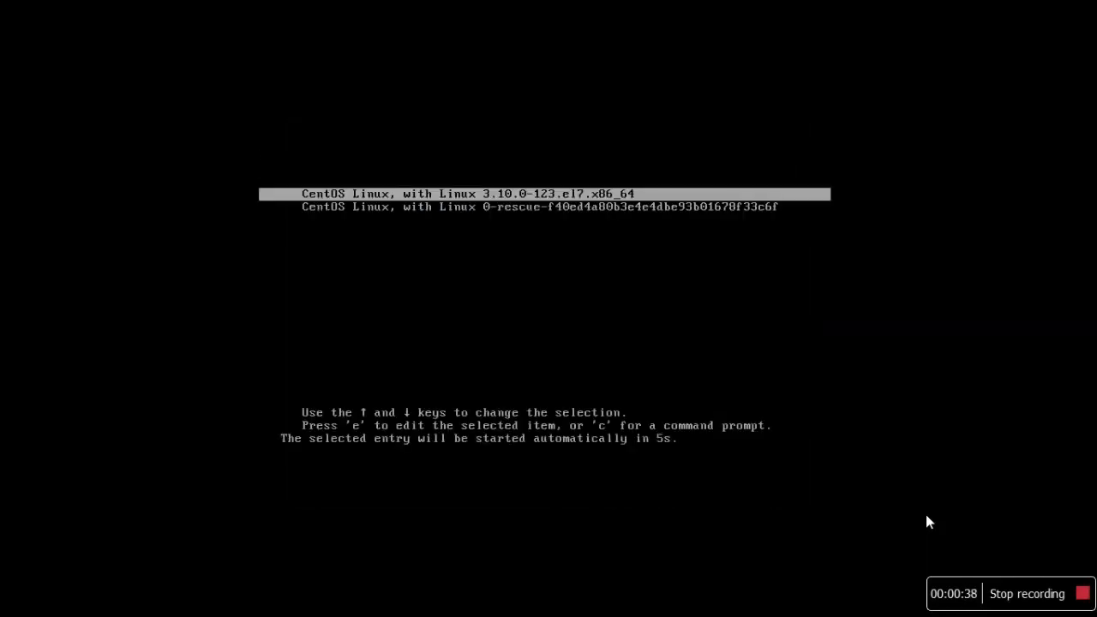
Leave the first CentOS Linux 3.10.0-123.el7.x86_64 kernel entry highlighted in GRUB, not the rescue entry
{"action": "key", "text": "Down"}
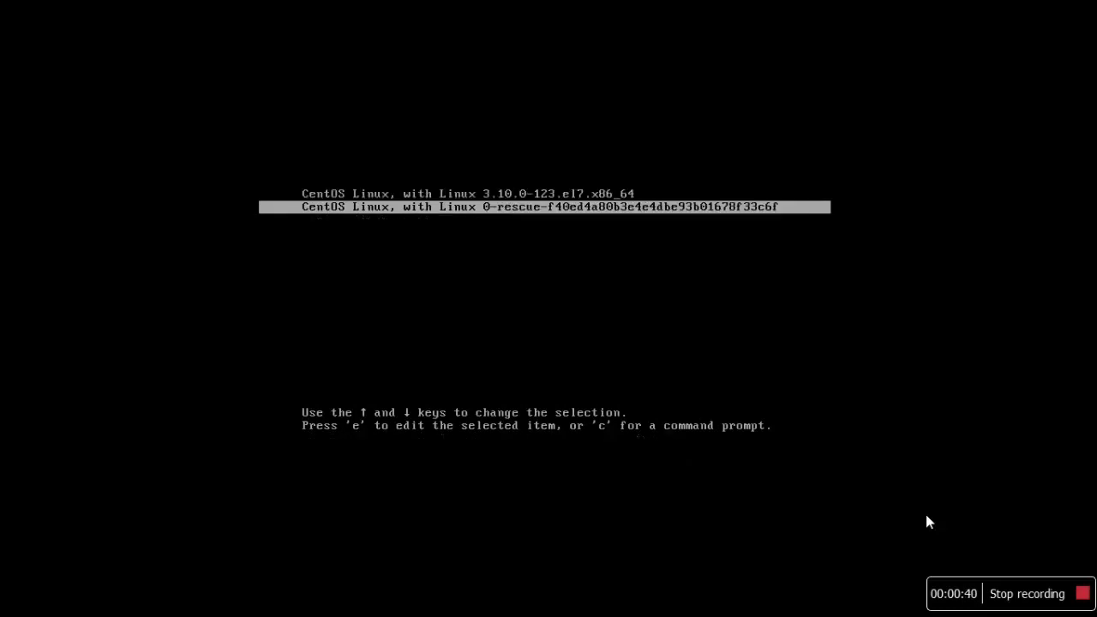
{"action": "key", "text": "Up"}
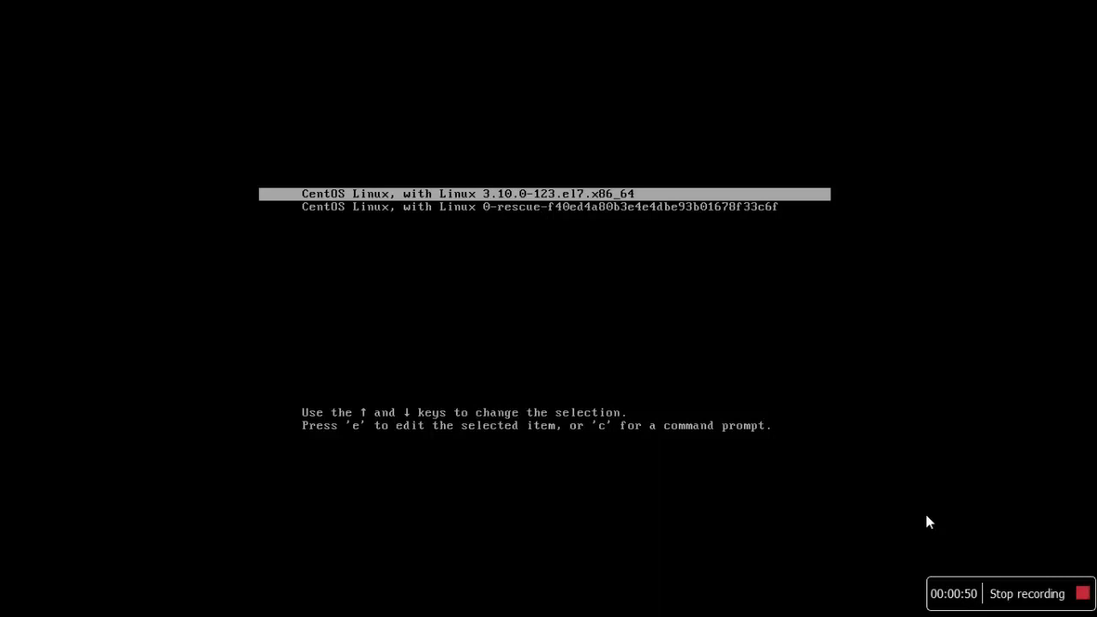
{"action": "key", "text": "Down"}
{"action": "key", "text": "Up"}
{"action": "key", "text": "Down"}
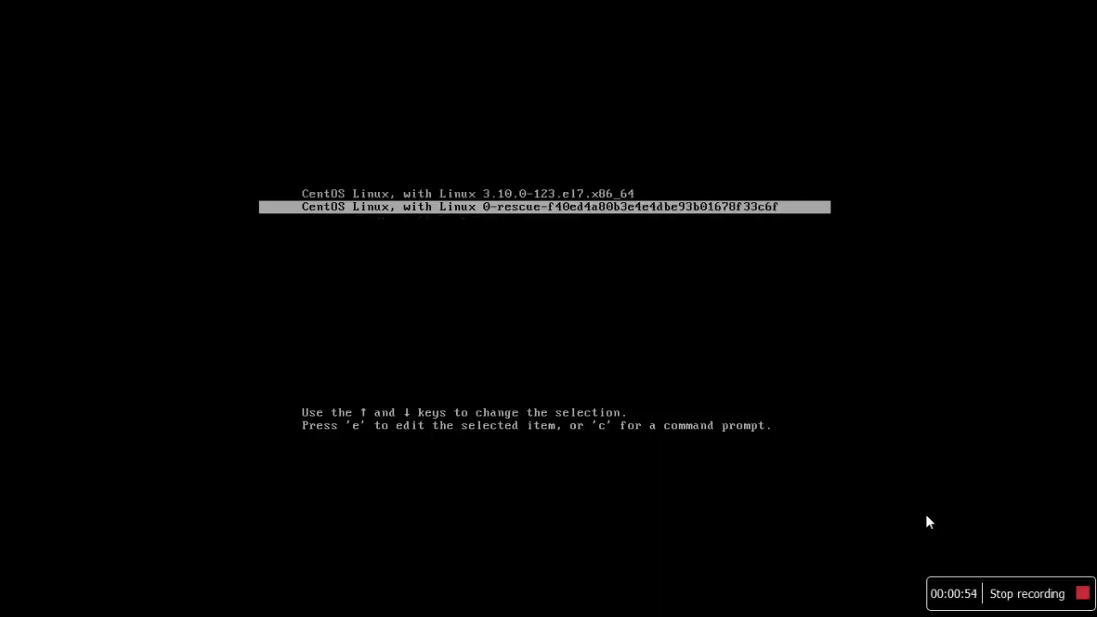
{"action": "key", "text": "Up"}
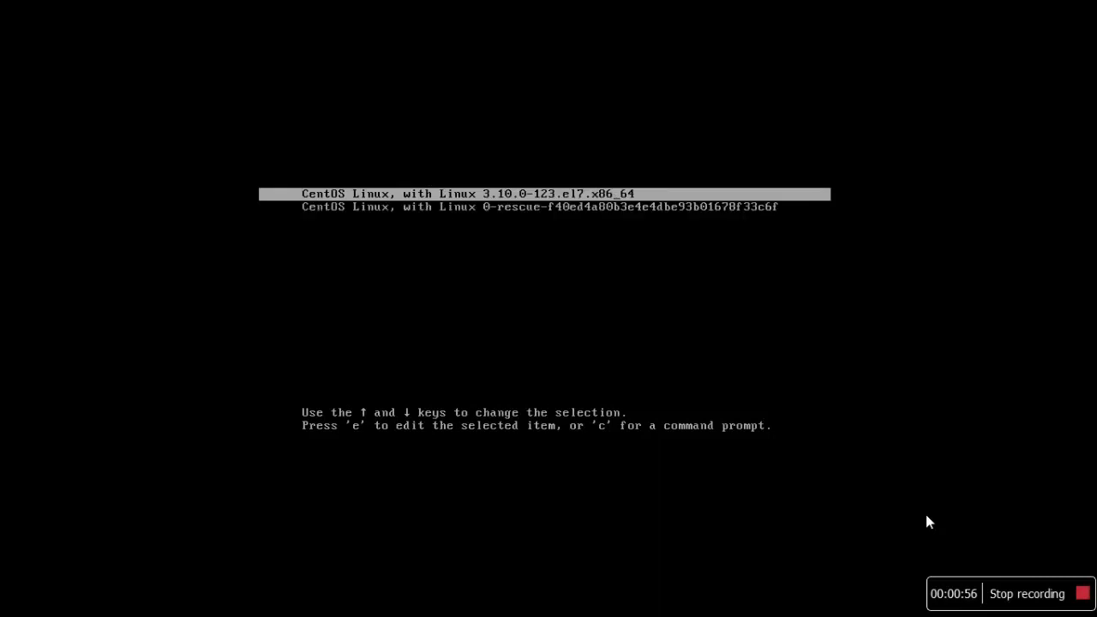
{"action": "key", "text": "Down"}
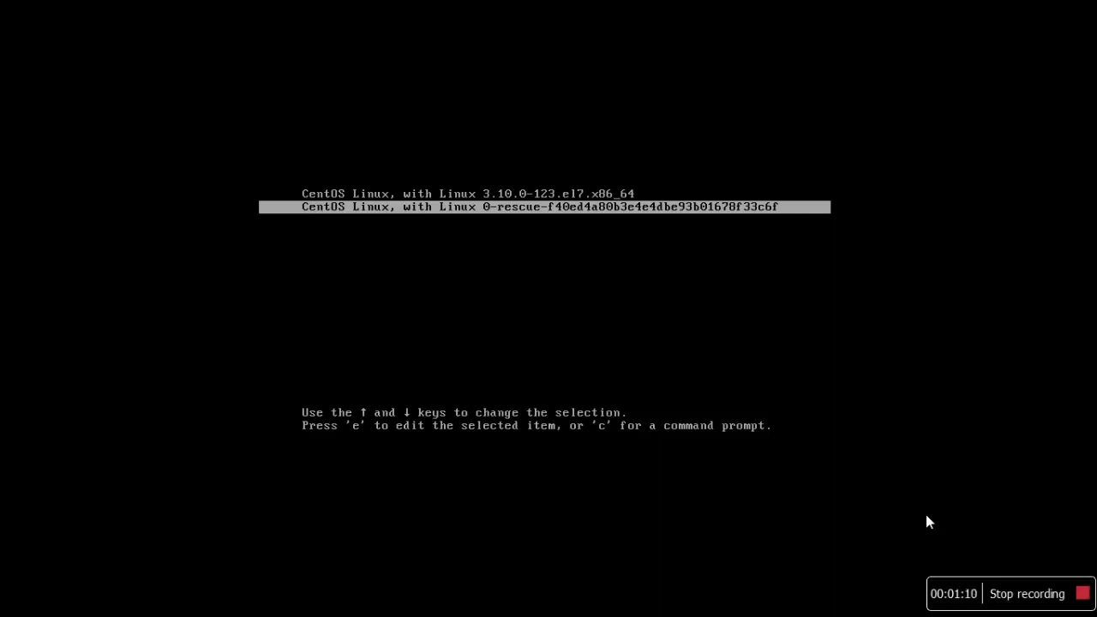
{"action": "key", "text": "Up"}
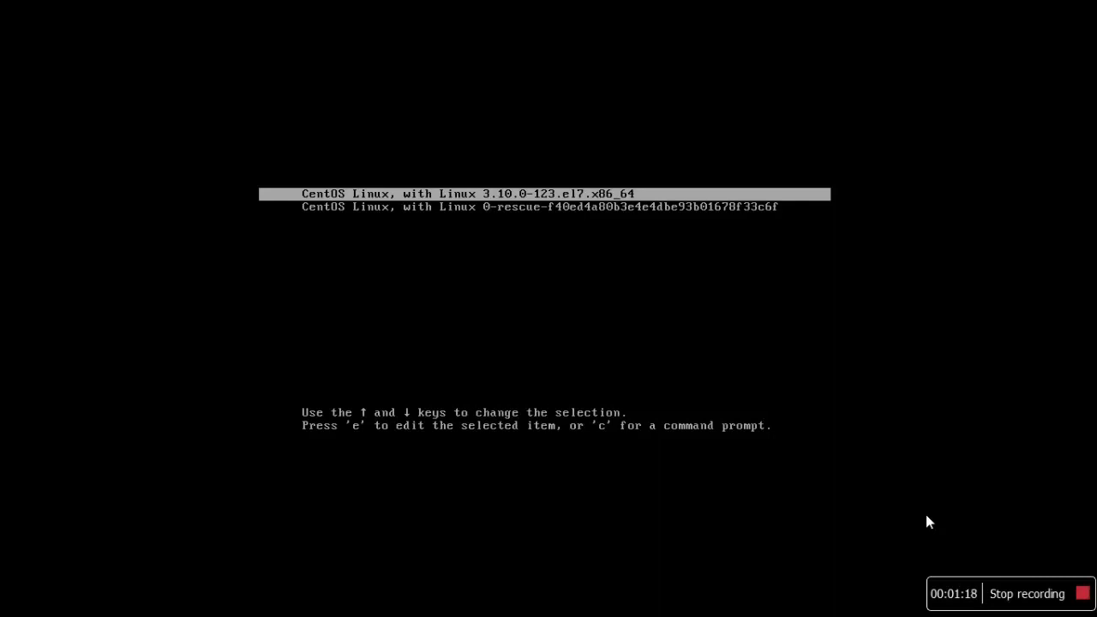
{"action": "key", "text": "Down"}
{"action": "key", "text": "Up"}
{"action": "key", "text": "Down"}
{"action": "key", "text": "Up"}
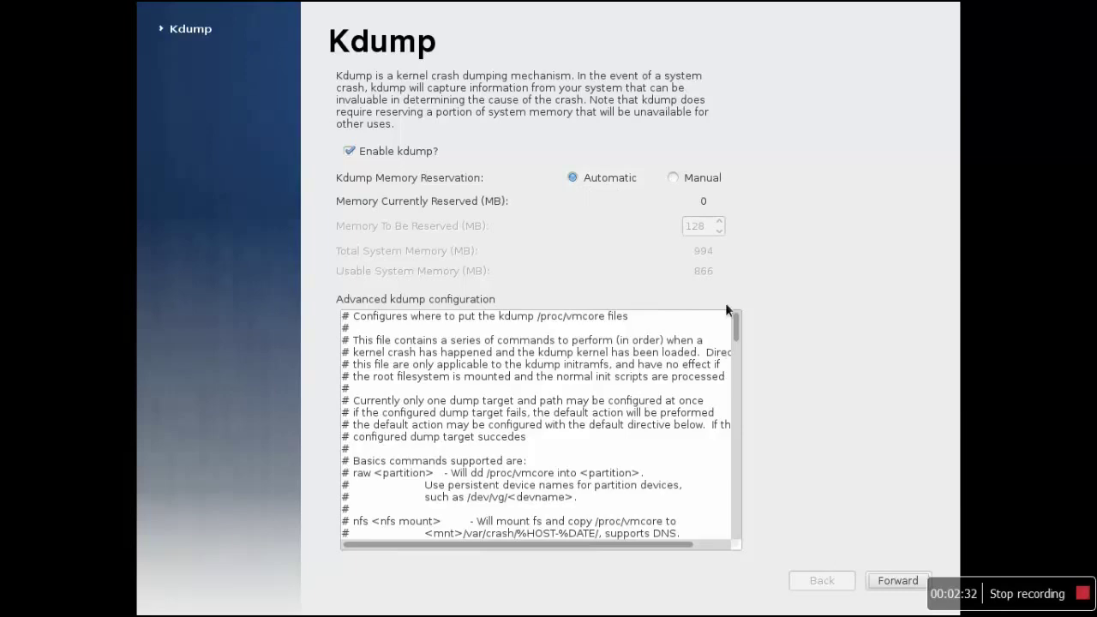
Scroll through the Advanced kdump configuration, keeping kdump enabled with automatic memory reservation
{"action": "left_click_drag", "start_coordinate": [735, 326], "coordinate": [743, 536]}
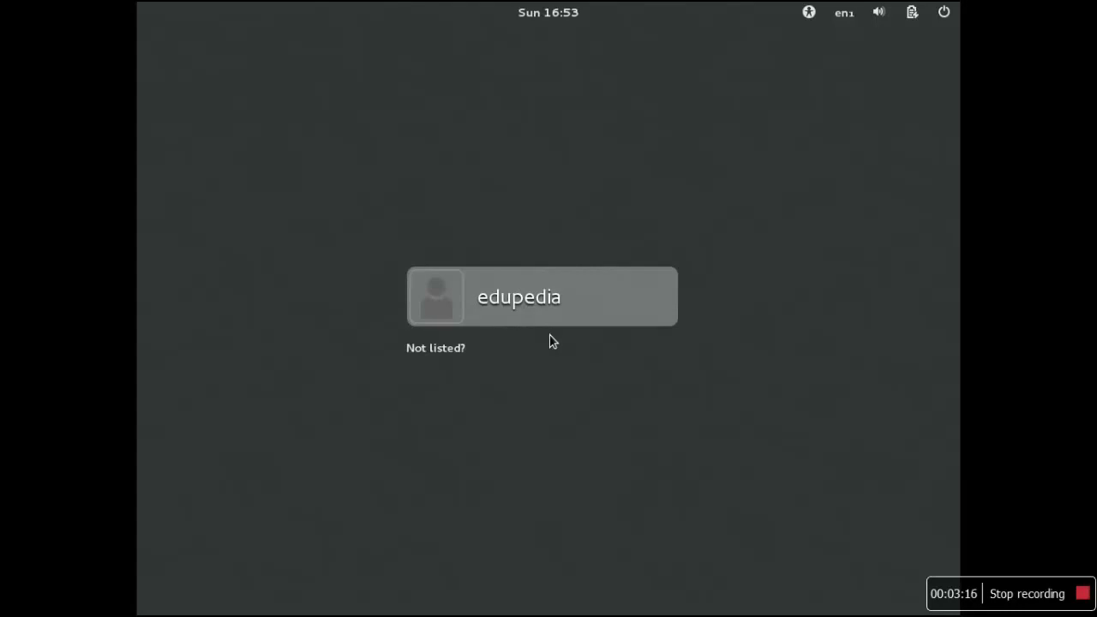
Log in as the unlisted user 'root' and enter the root password
{"action": "left_click", "coordinate": [446, 350]}
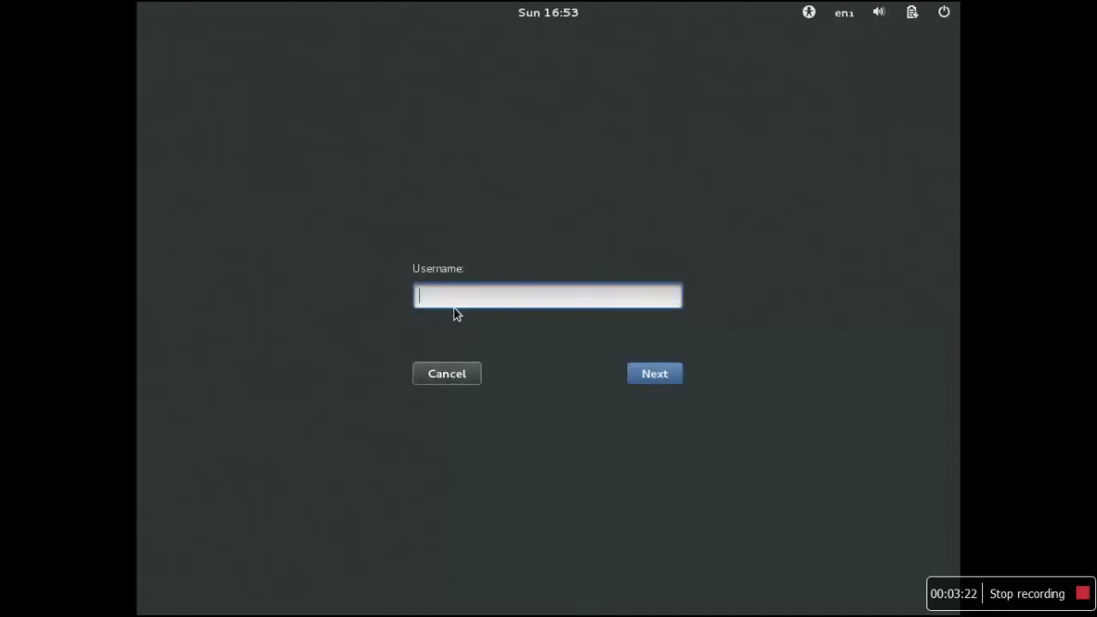
{"action": "type", "text": "root"}
{"action": "left_click", "coordinate": [677, 375]}
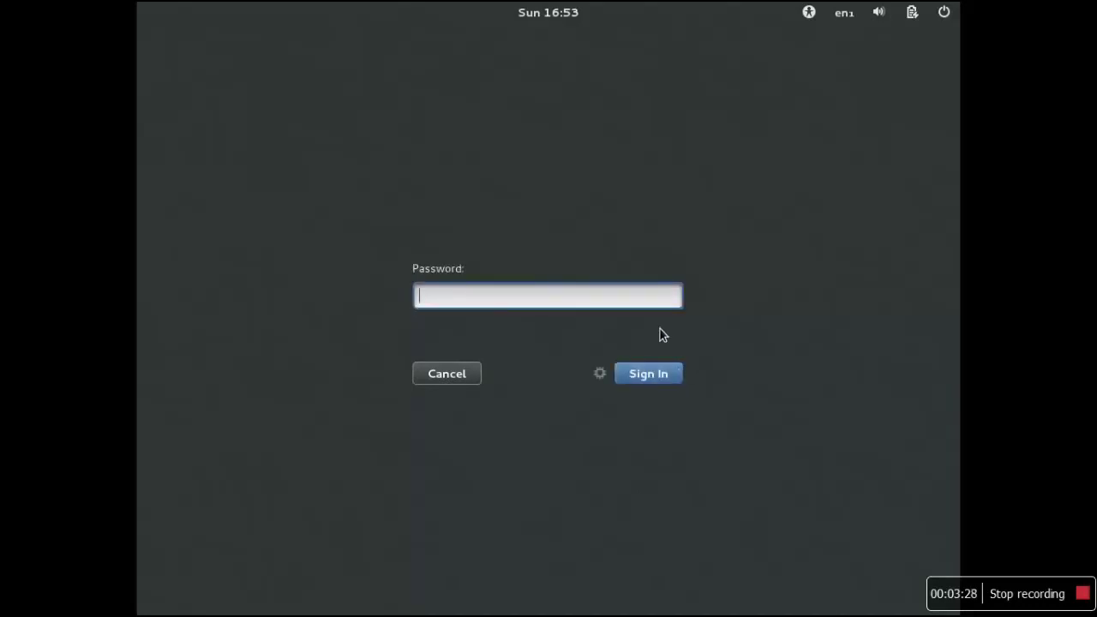
{"action": "type", "text": "•••••••••"}
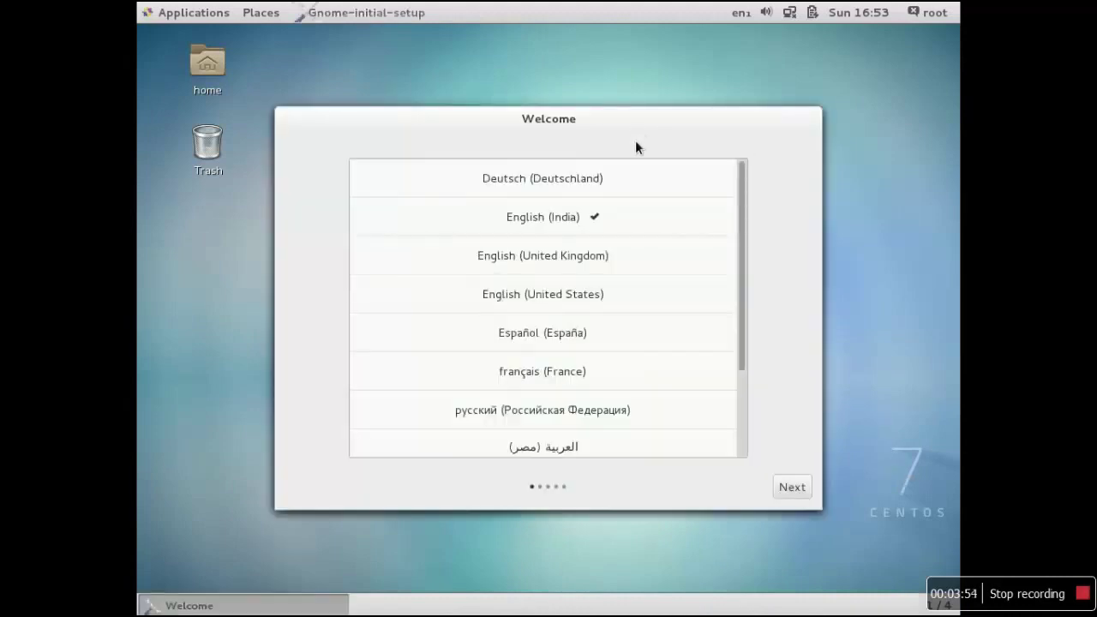
Keep English (India) and the English (India, with RupeeSign) keyboard, skip online accounts, and start using CentOS
{"action": "left_click", "coordinate": [790, 488]}
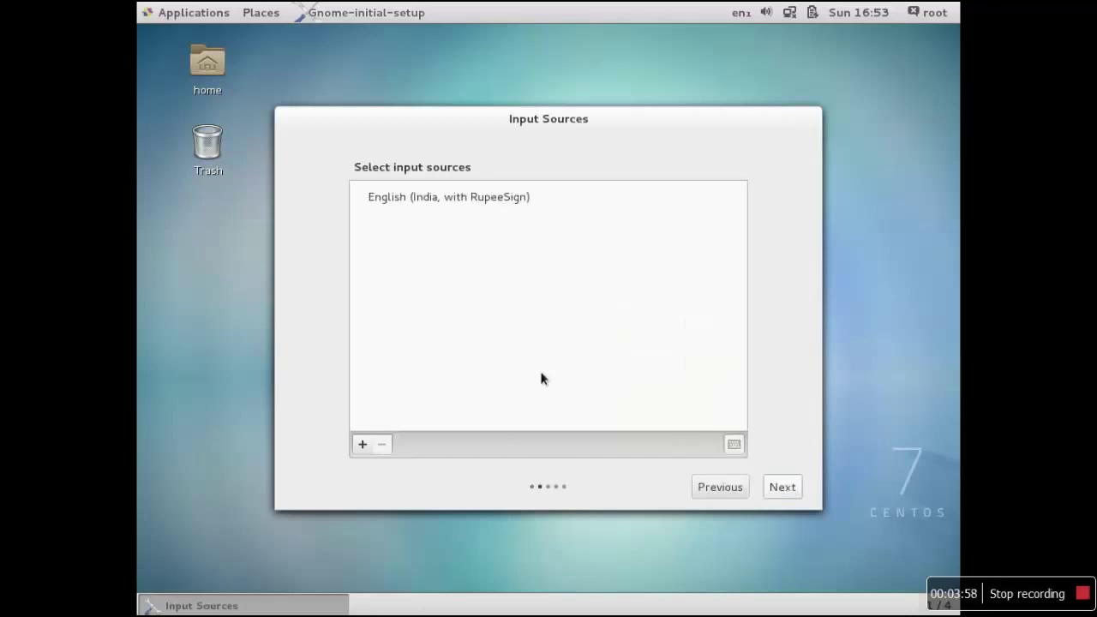
{"action": "left_click", "coordinate": [410, 196]}
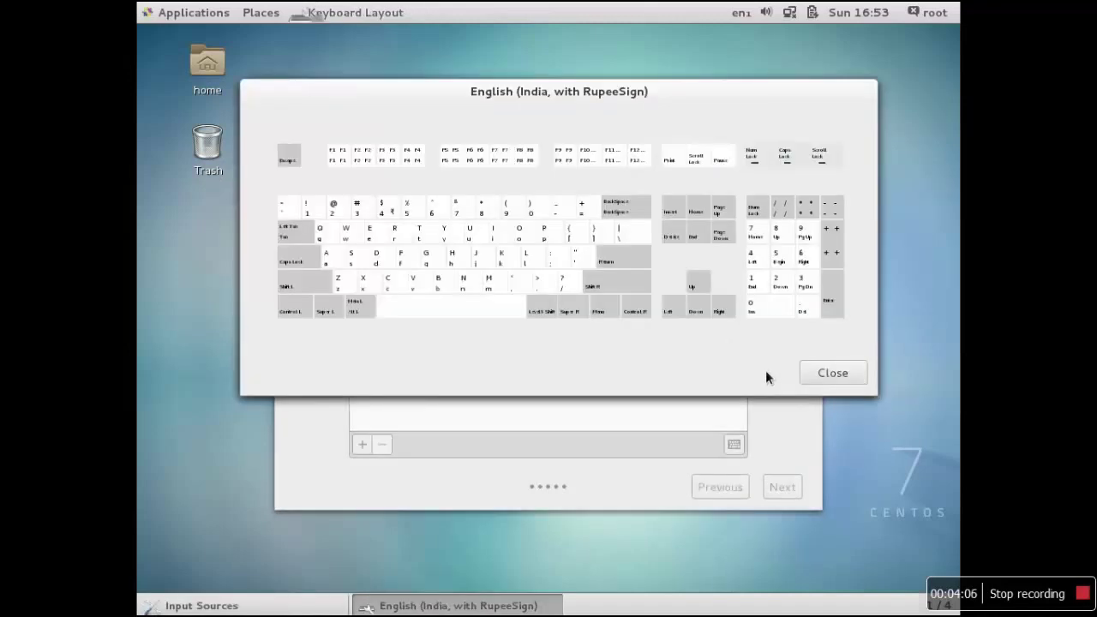
{"action": "left_click", "coordinate": [823, 374]}
{"action": "left_click", "coordinate": [778, 486]}
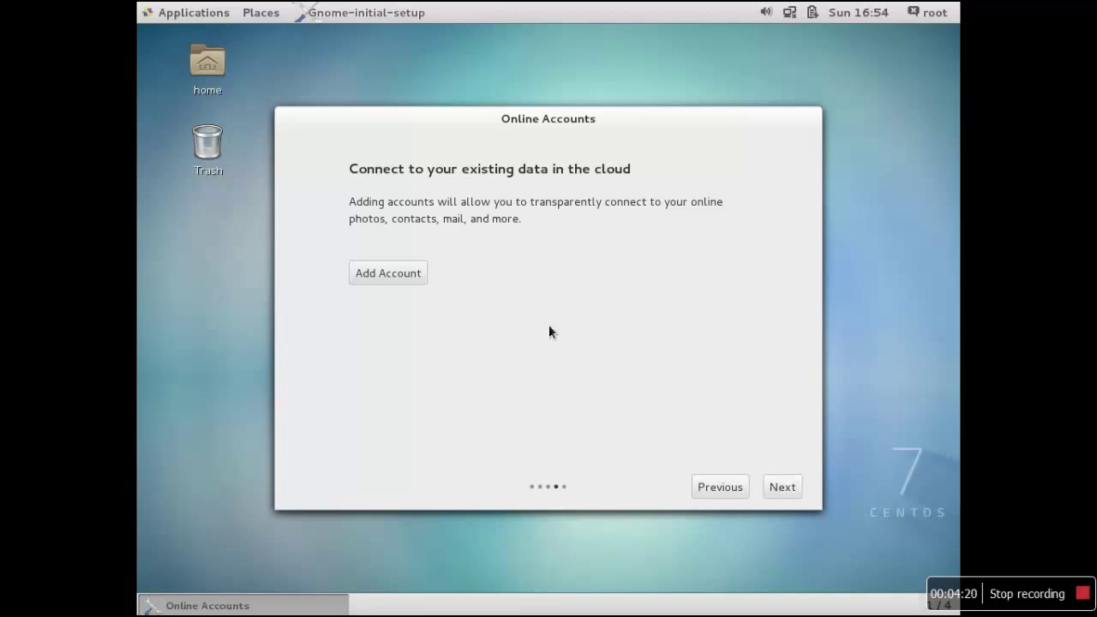
{"action": "left_click", "coordinate": [776, 484]}
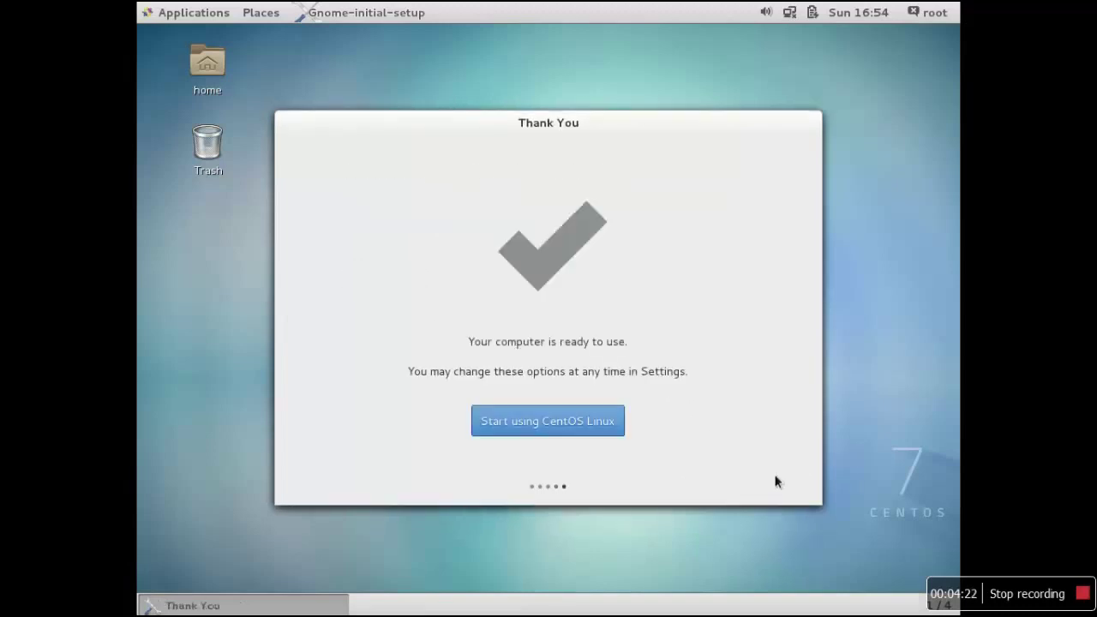
{"action": "left_click", "coordinate": [579, 417]}
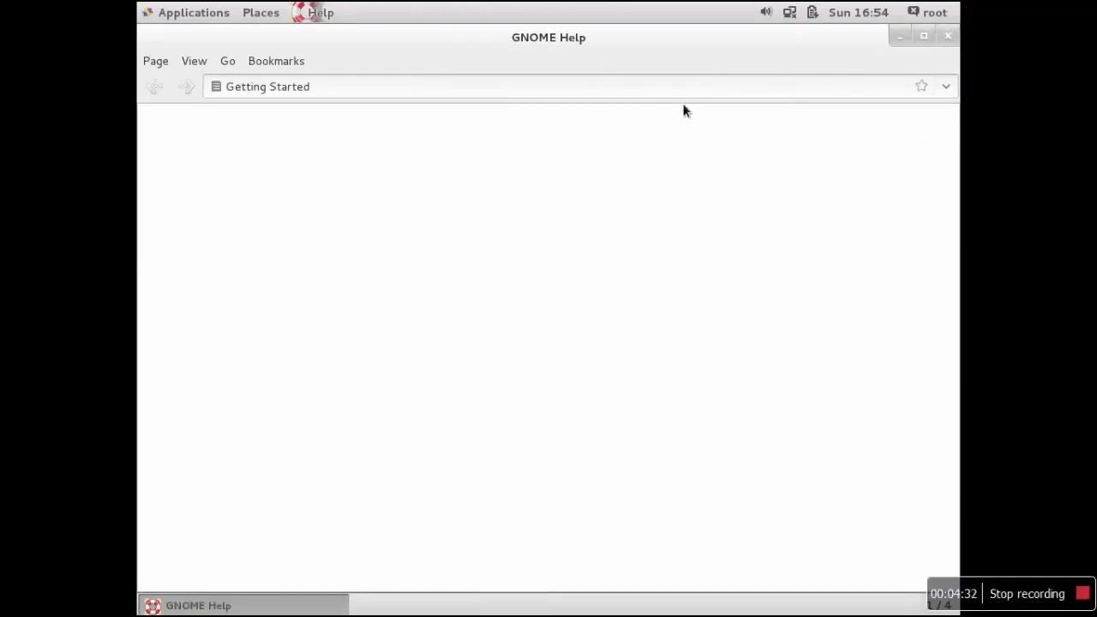
Close the Getting Started GNOME Help window
{"action": "left_click", "coordinate": [947, 36]}
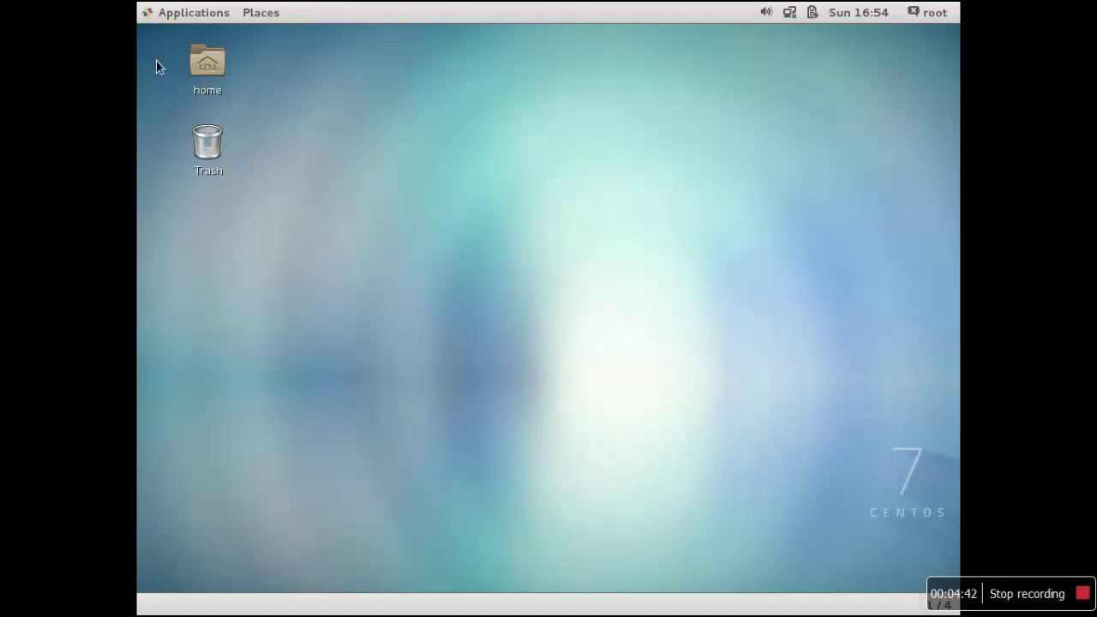
Browse the Applications menu categories, close it, and reopen it on the Favorites list
{"action": "left_click", "coordinate": [177, 17]}
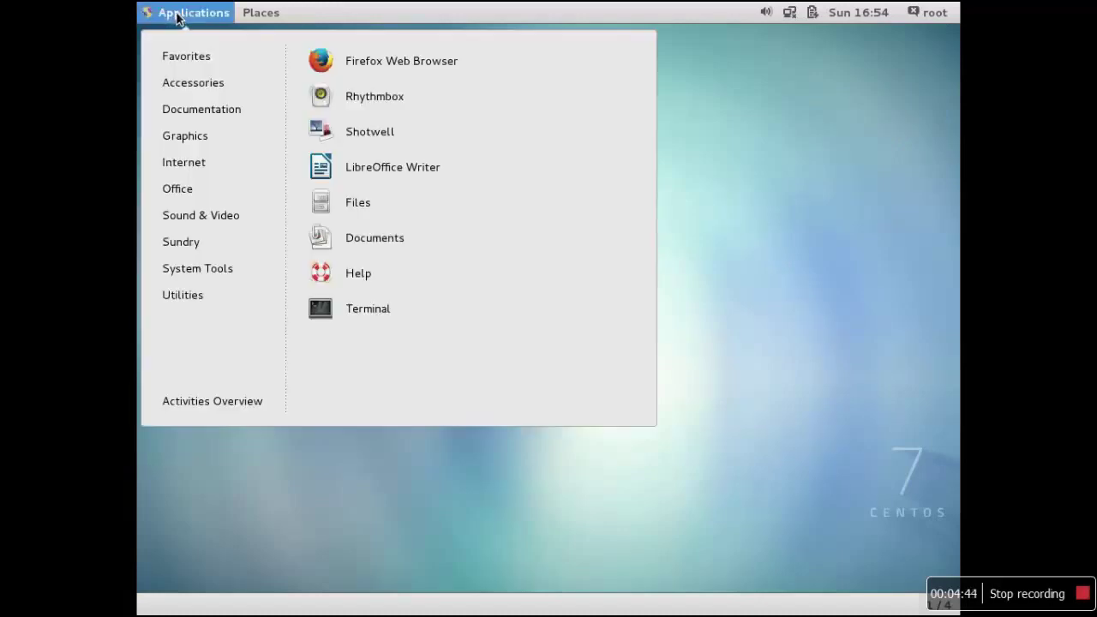
{"action": "mouse_move", "coordinate": [189, 162]}
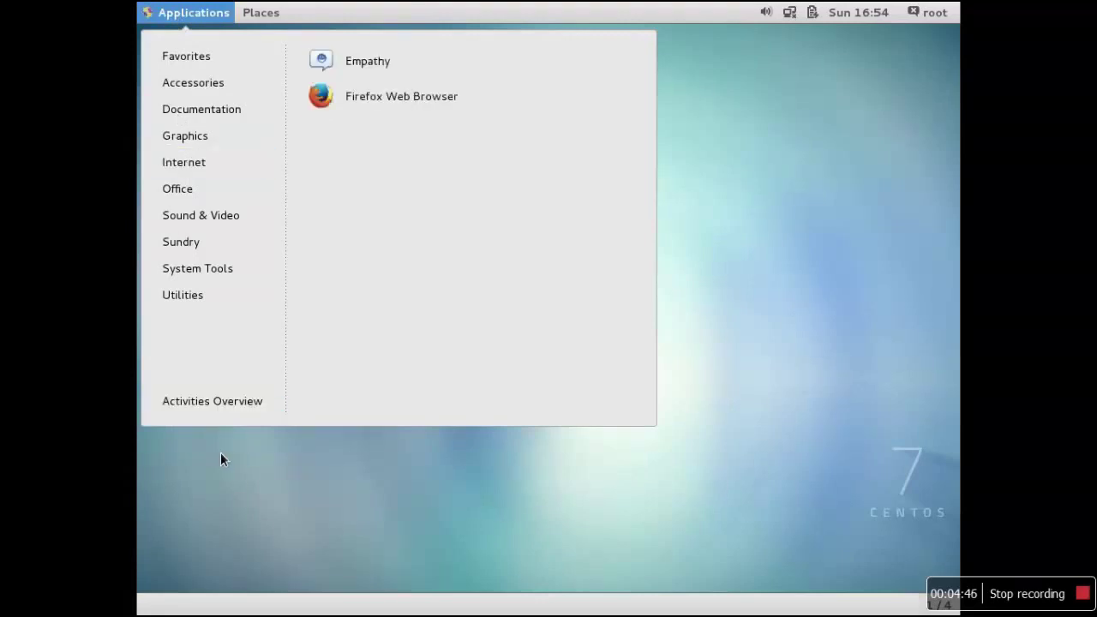
{"action": "mouse_move", "coordinate": [190, 47]}
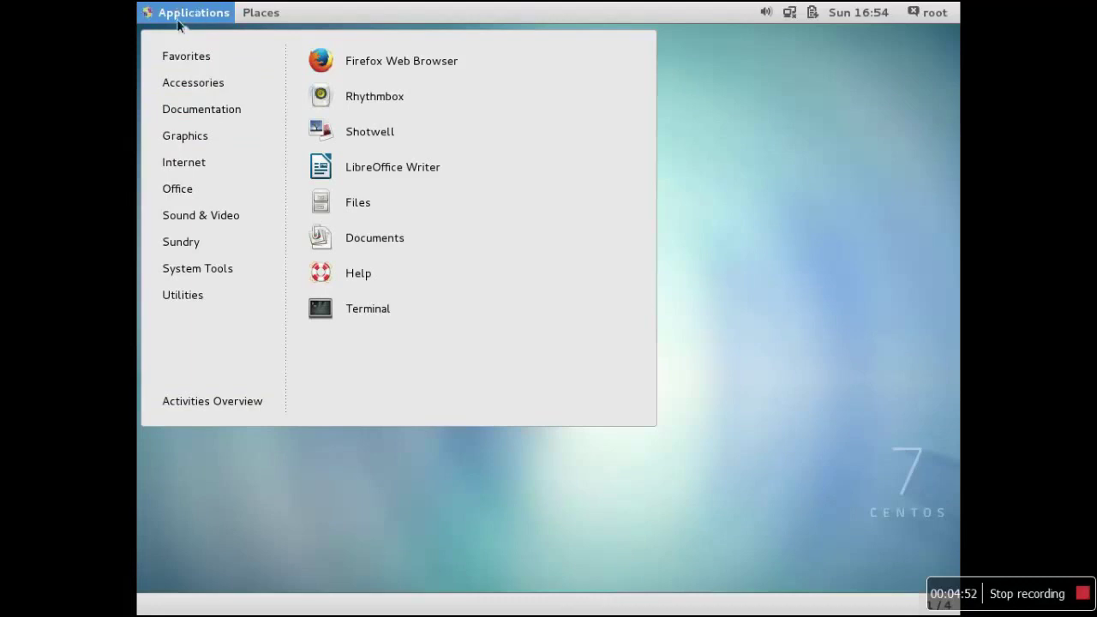
{"action": "left_click", "coordinate": [276, 476]}
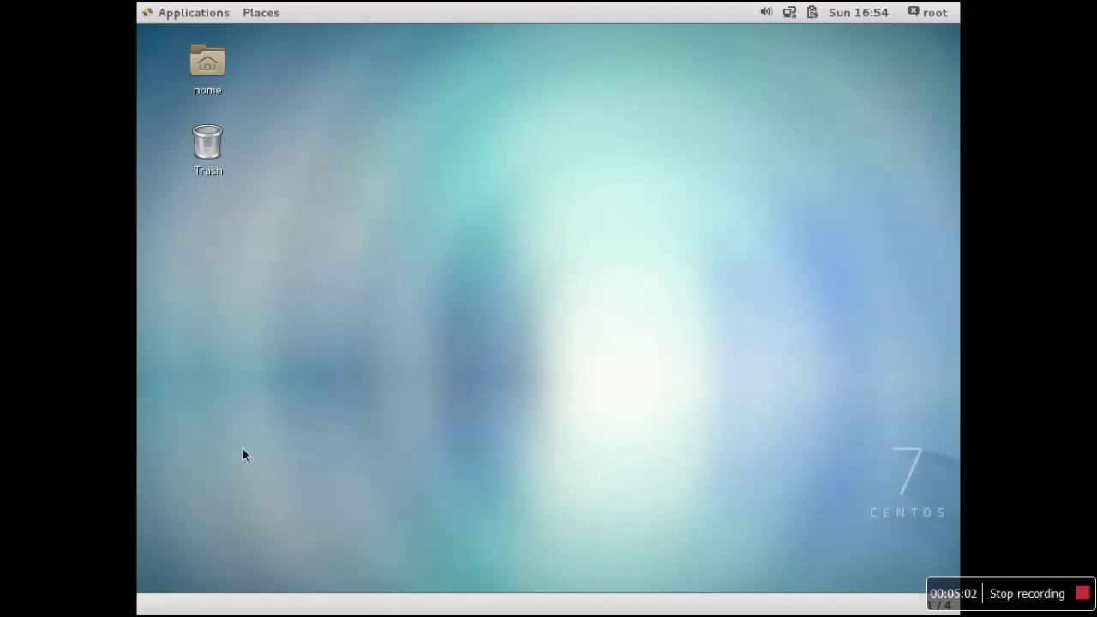
{"action": "left_click", "coordinate": [211, 9]}
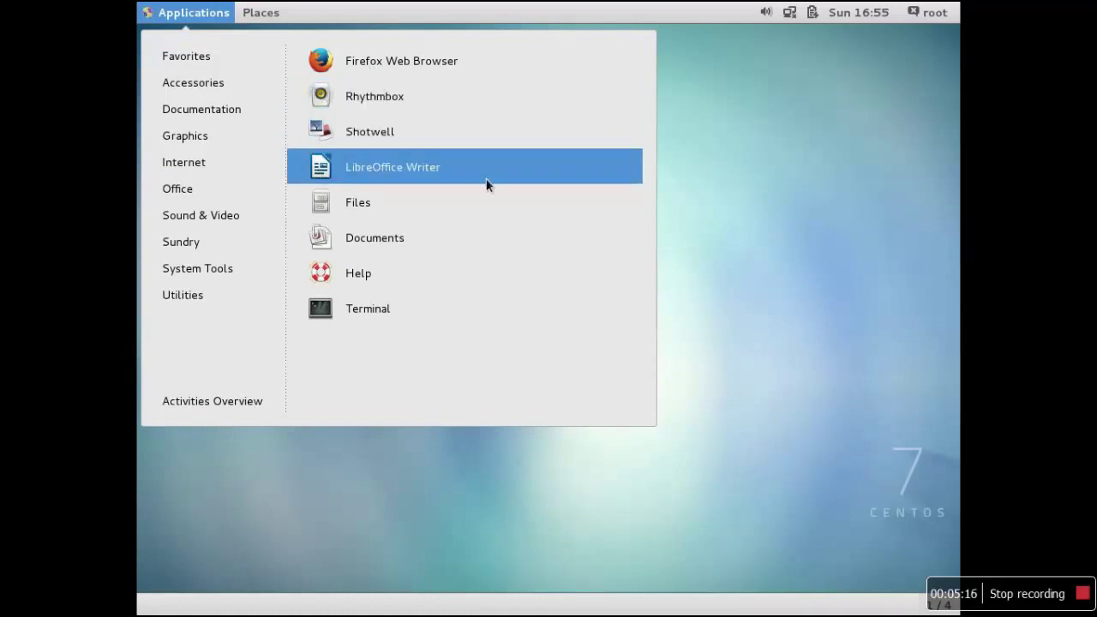
Open Files on the Home folder to check anaconda-ks.cfg and the standard folders, then close it
{"action": "left_click", "coordinate": [428, 202]}
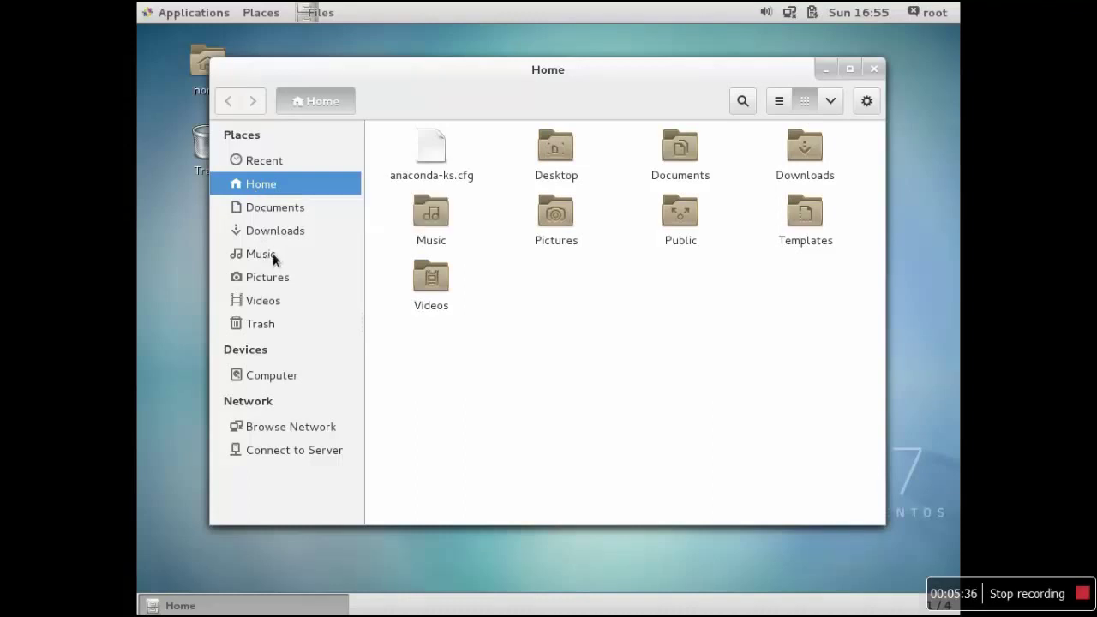
{"action": "left_click", "coordinate": [873, 67]}
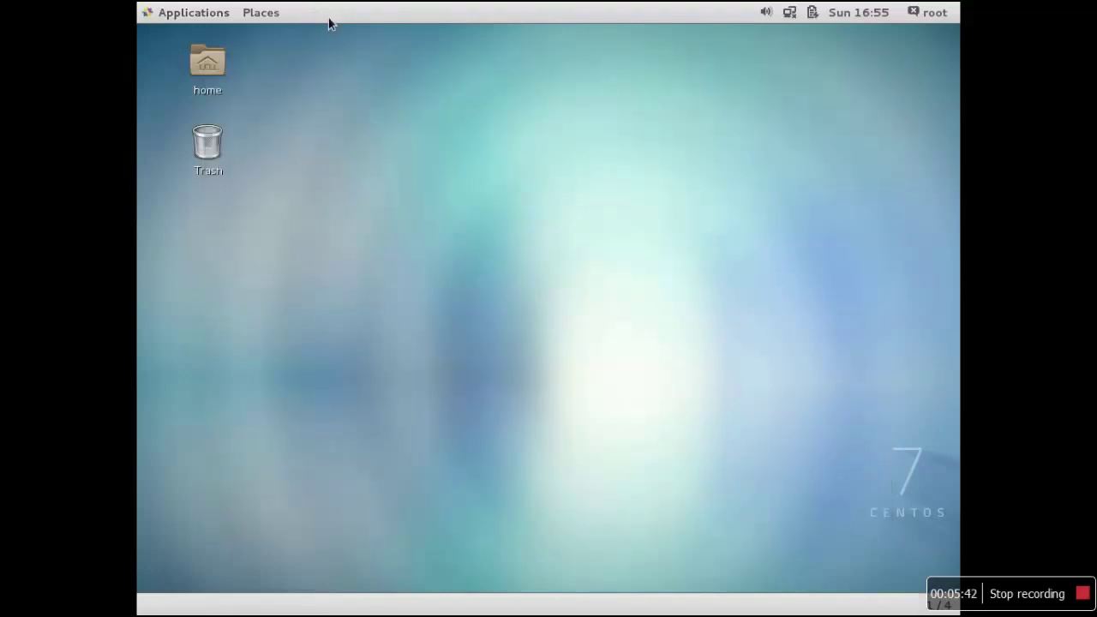
{"action": "left_click", "coordinate": [790, 13]}
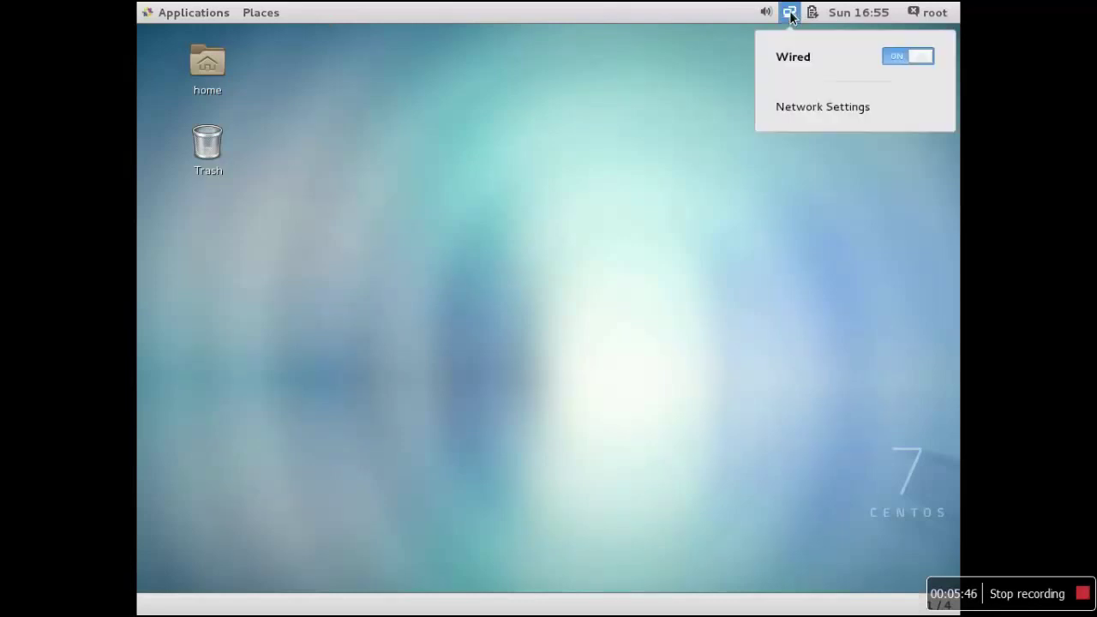
{"action": "left_click", "coordinate": [673, 84]}
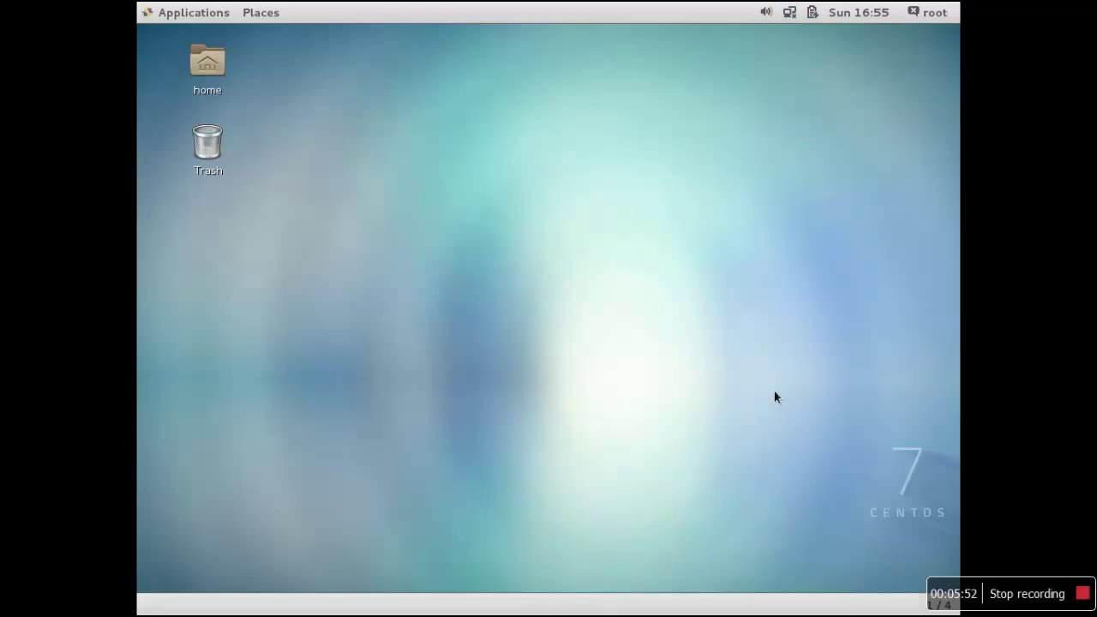
Exit full screen with Right Ctrl+F, restore the VM window, and move it to the top-left
{"action": "key", "text": "ctrl+f"}
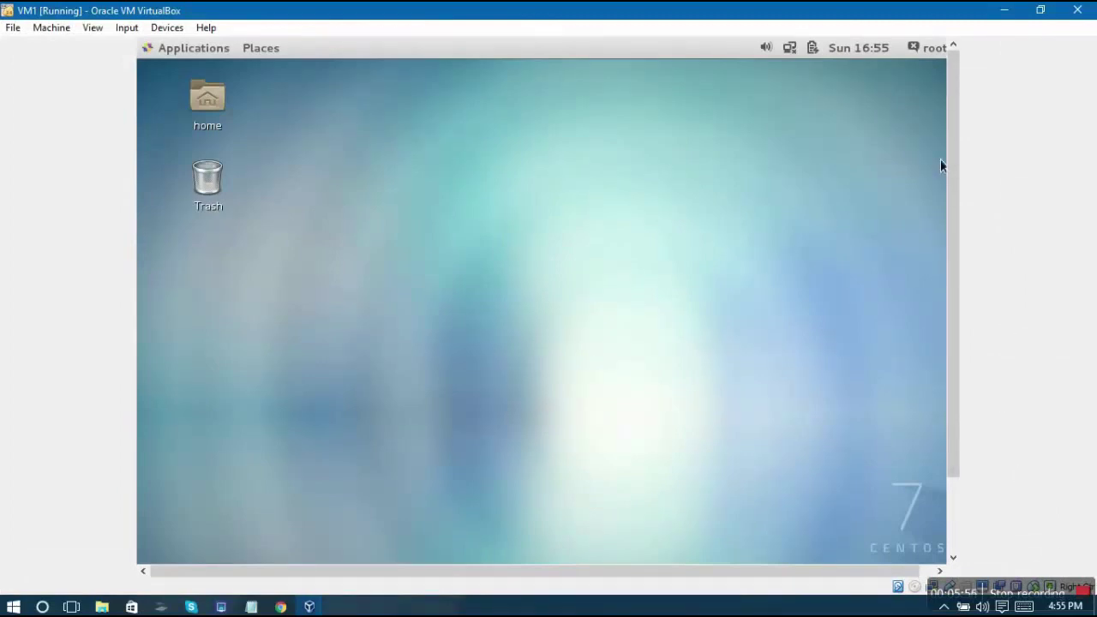
{"action": "double_click", "coordinate": [937, 17]}
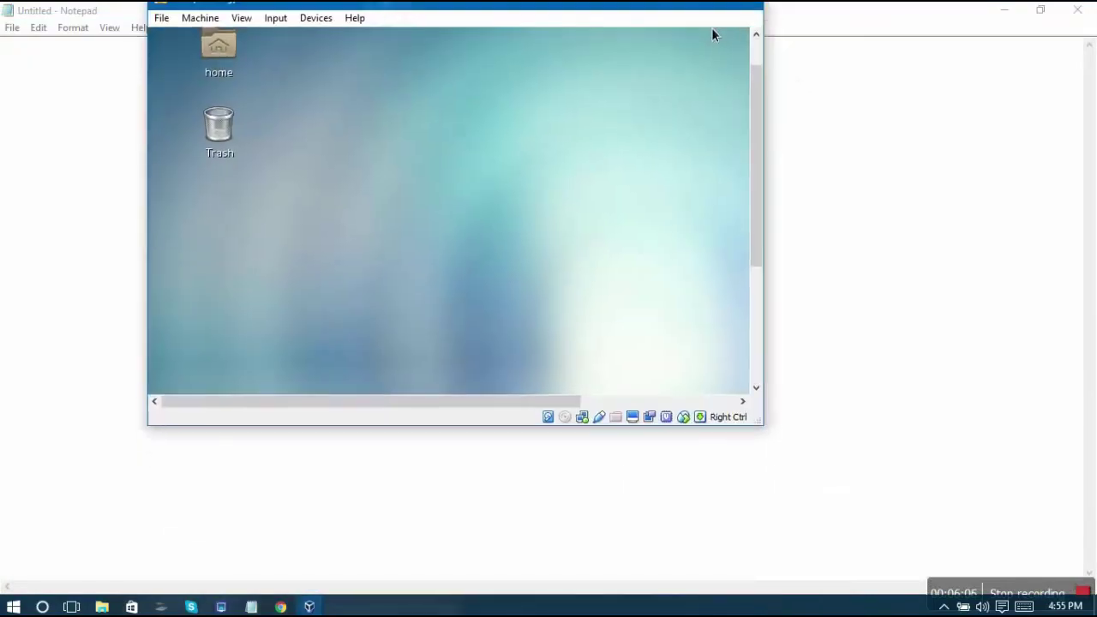
{"action": "double_click", "coordinate": [592, 9]}
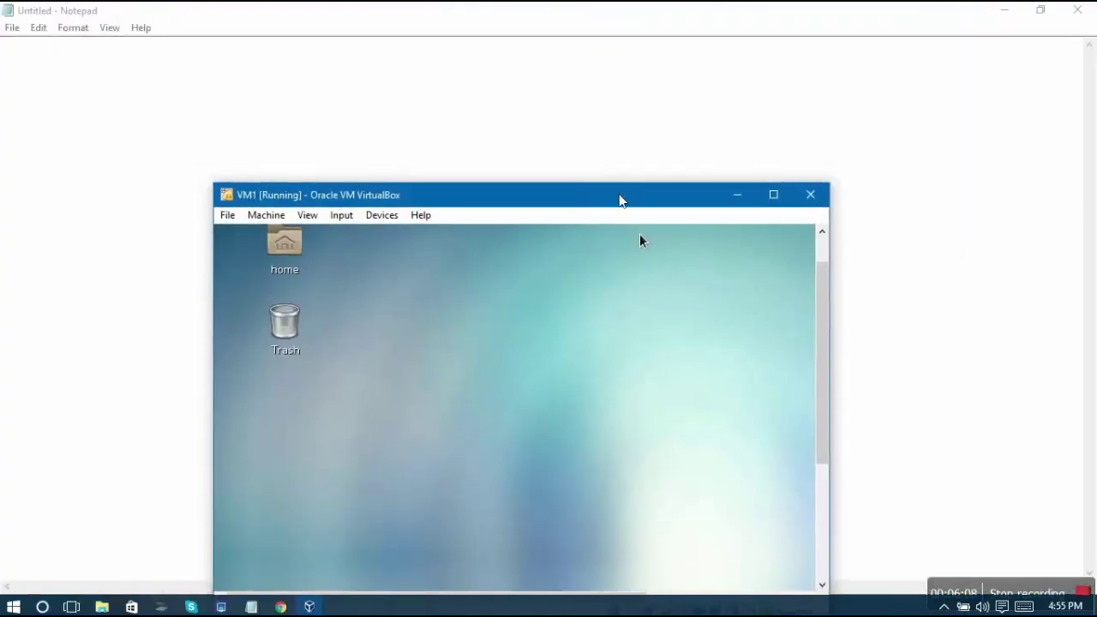
{"action": "left_click_drag", "start_coordinate": [619, 201], "coordinate": [594, 79]}
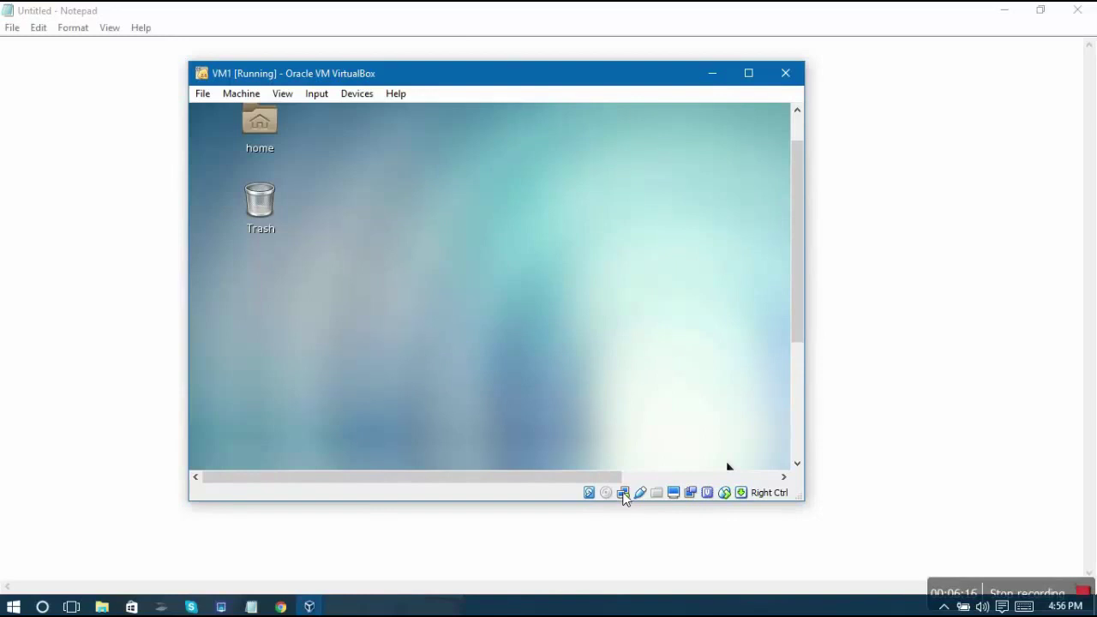
In Network Settings, attach Adapter 1 as Bridged Adapter to the Intel Centrino Wireless-N 2230
{"action": "right_click", "coordinate": [625, 495]}
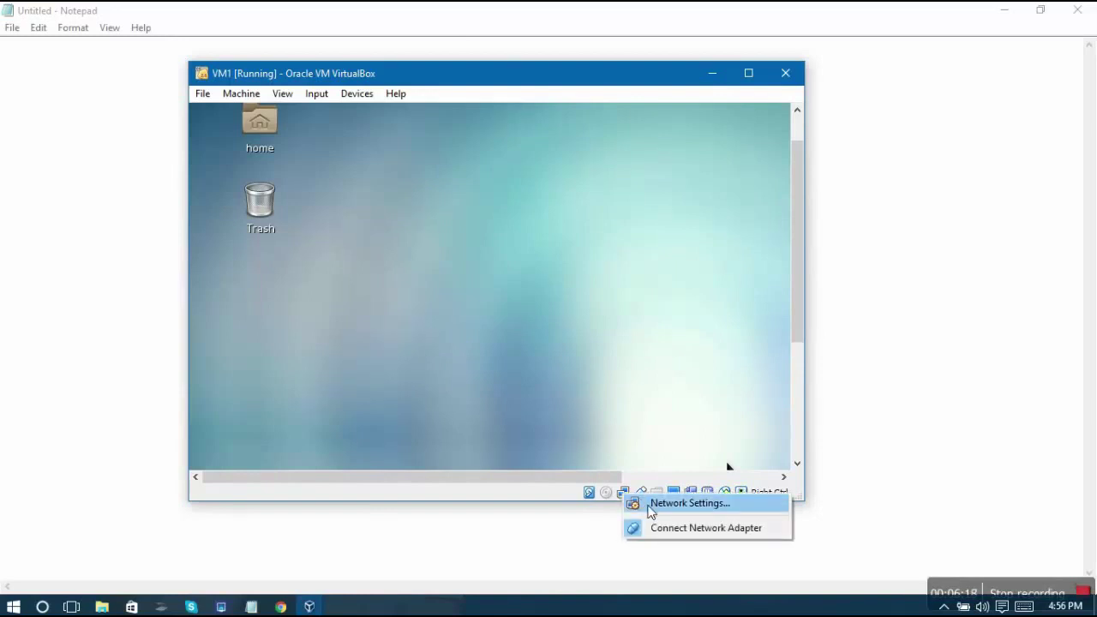
{"action": "left_click", "coordinate": [651, 511]}
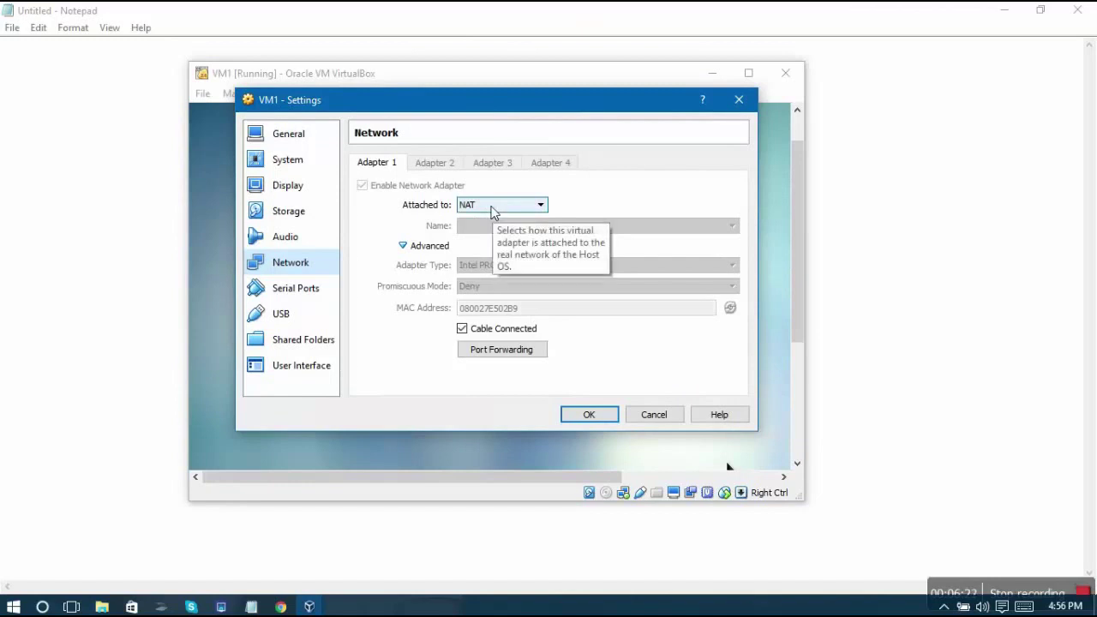
{"action": "left_click", "coordinate": [493, 213]}
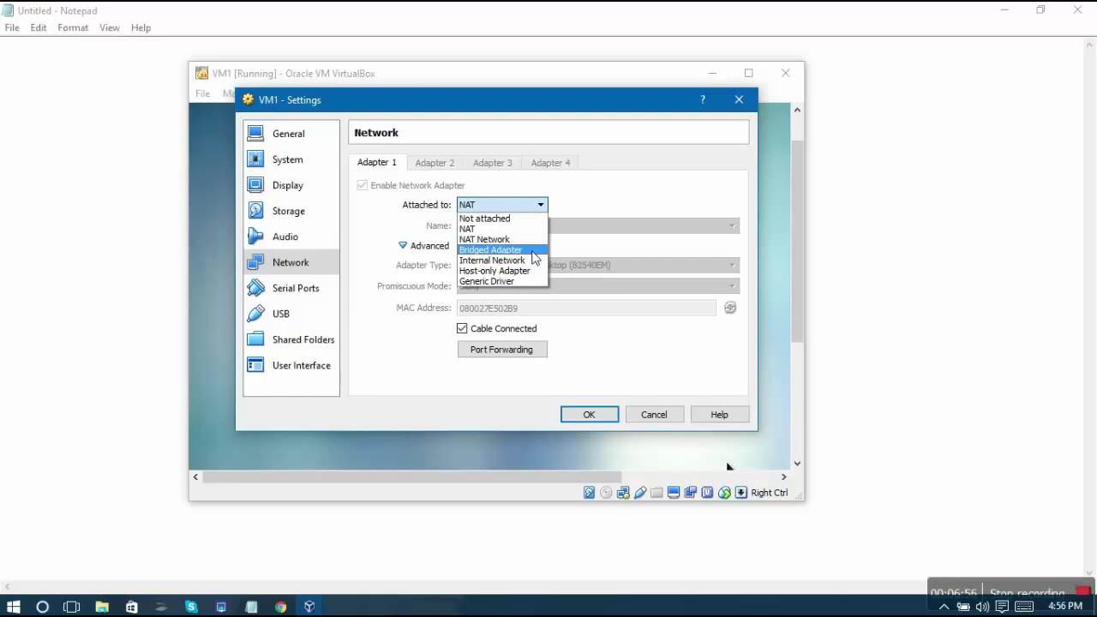
{"action": "left_click", "coordinate": [532, 250]}
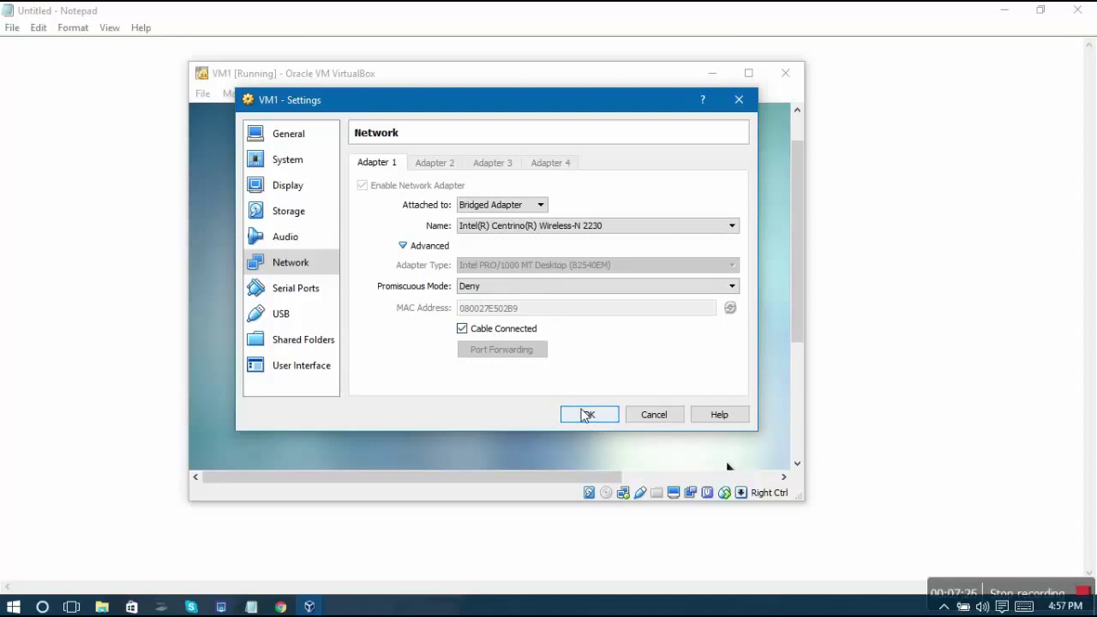
Apply the bridged adapter, toggle the guest's Wired connection off and on for 192.168.1.35, and leave full screen
{"action": "left_click", "coordinate": [585, 415]}
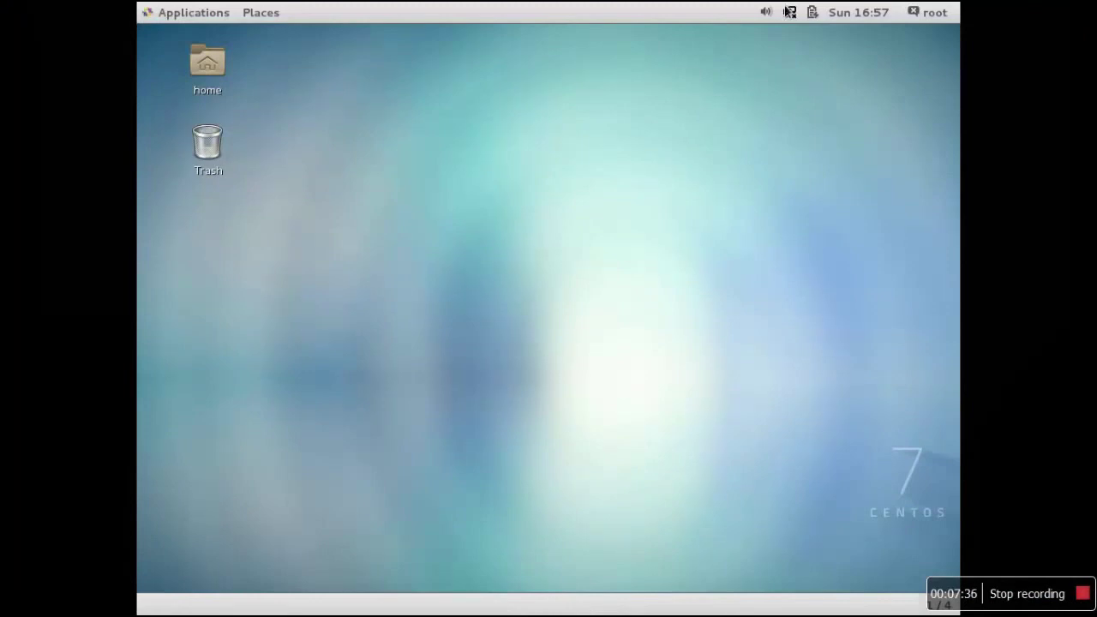
{"action": "left_click", "coordinate": [789, 14]}
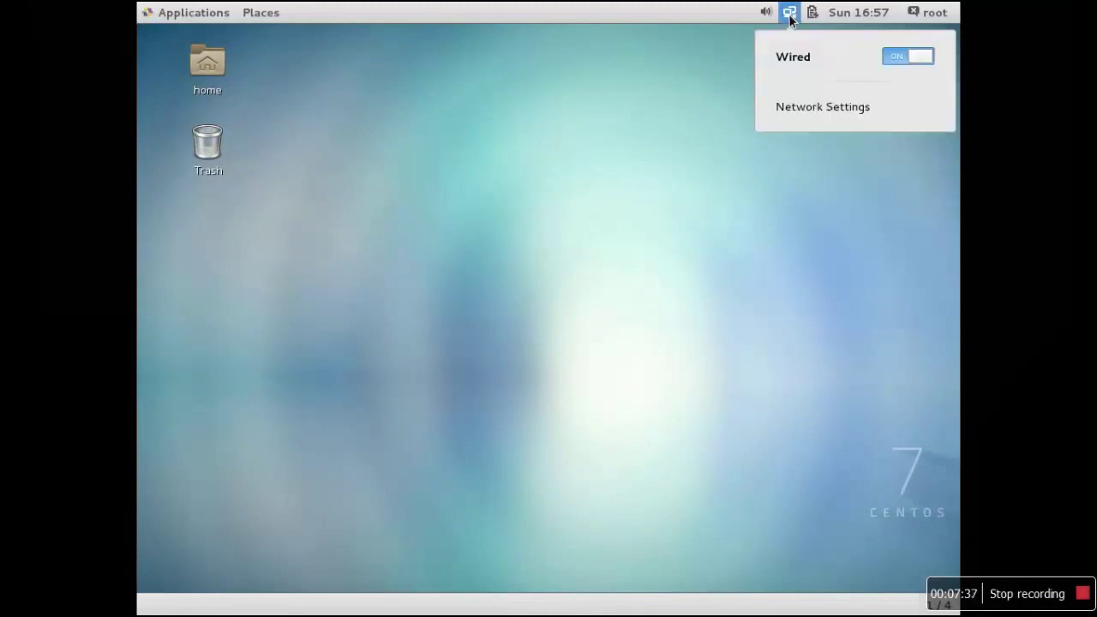
{"action": "left_click", "coordinate": [796, 105]}
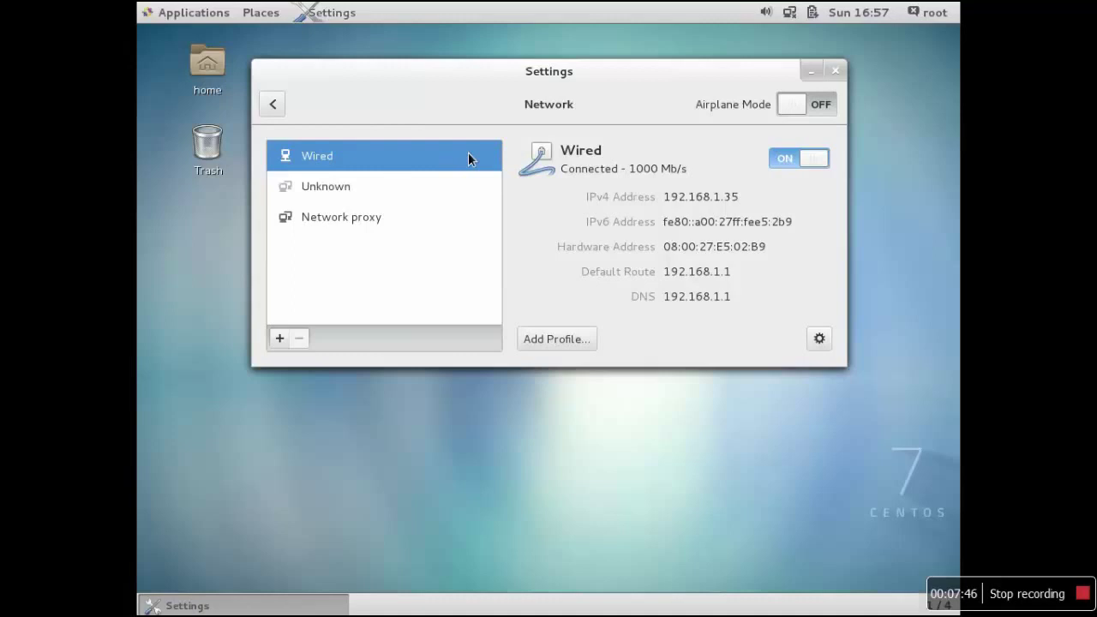
{"action": "left_click", "coordinate": [792, 156]}
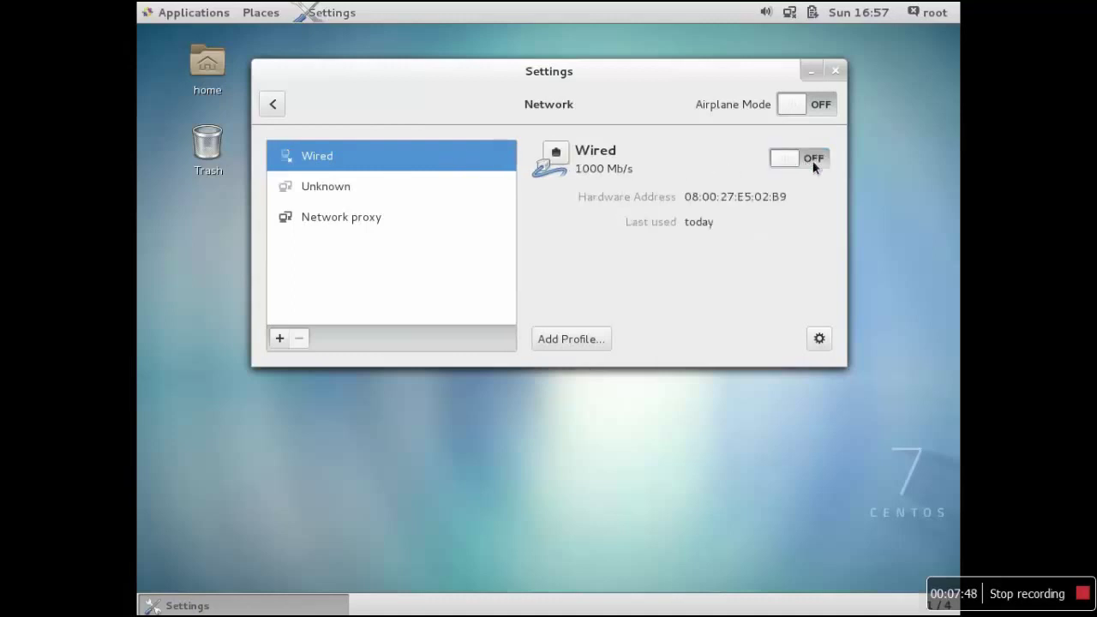
{"action": "left_click", "coordinate": [810, 160]}
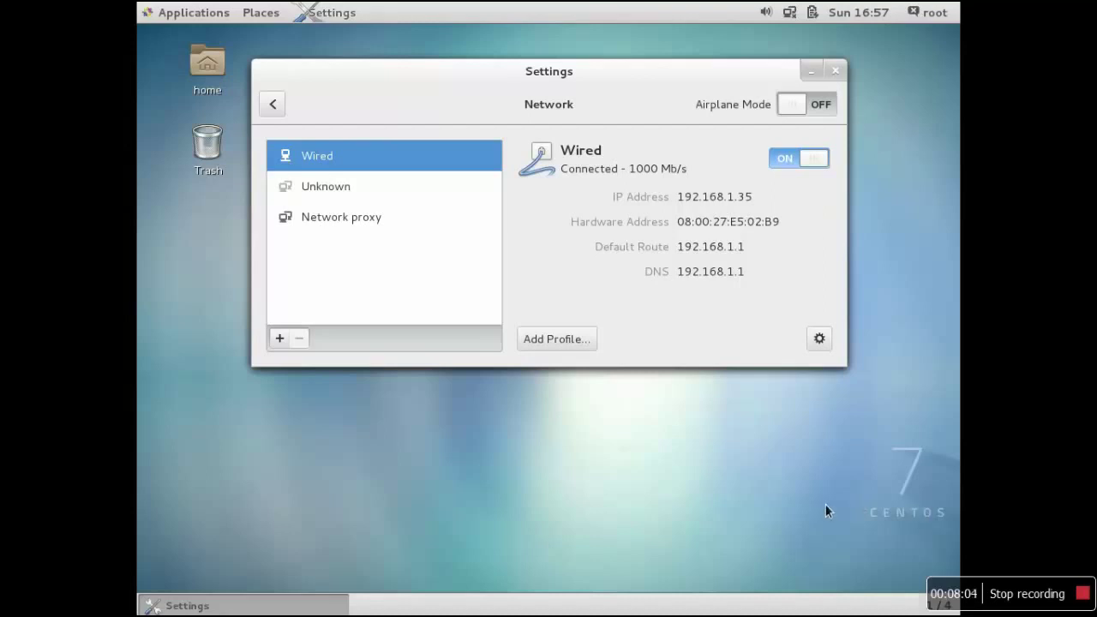
{"action": "key", "text": "ctrl+f"}
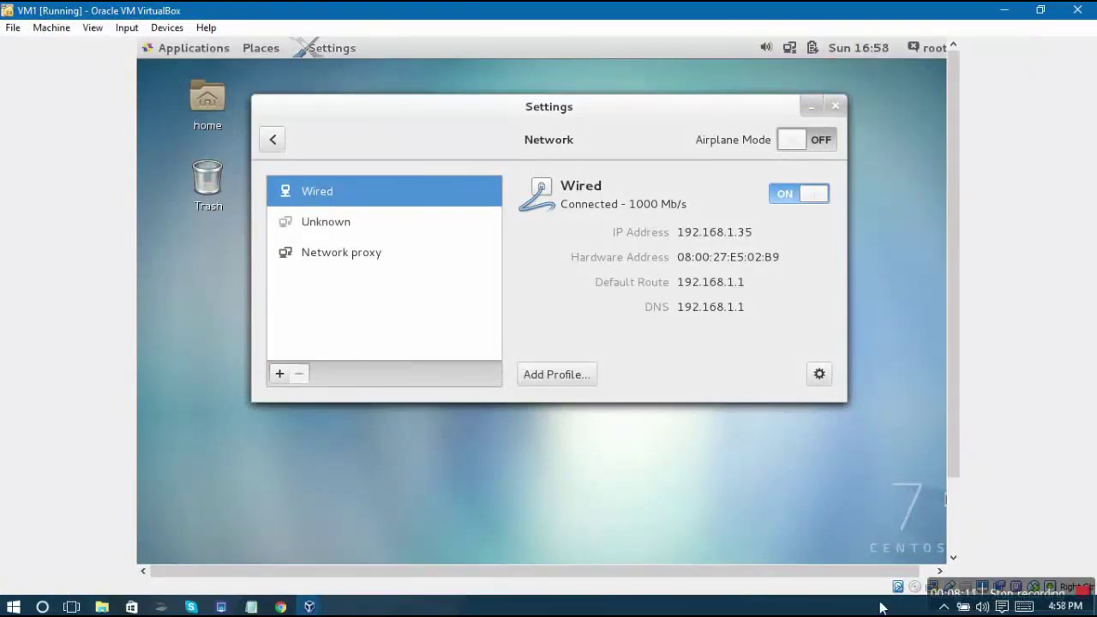
Launch a Windows Command Prompt on the host with Run and cmd
{"action": "left_click", "coordinate": [445, 611]}
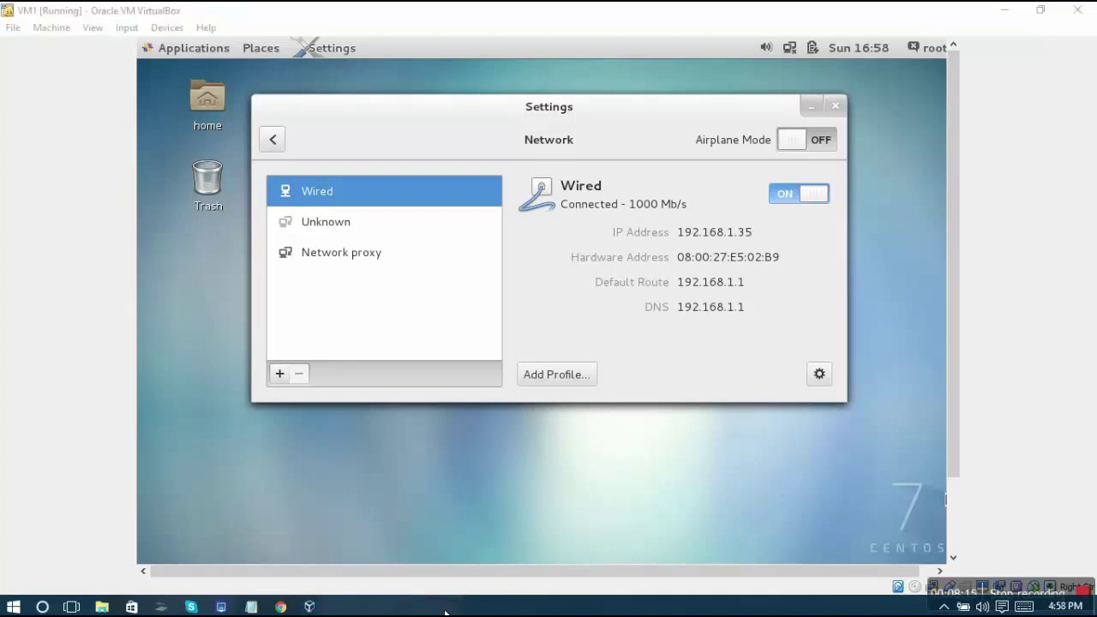
{"action": "key", "text": "super+r"}
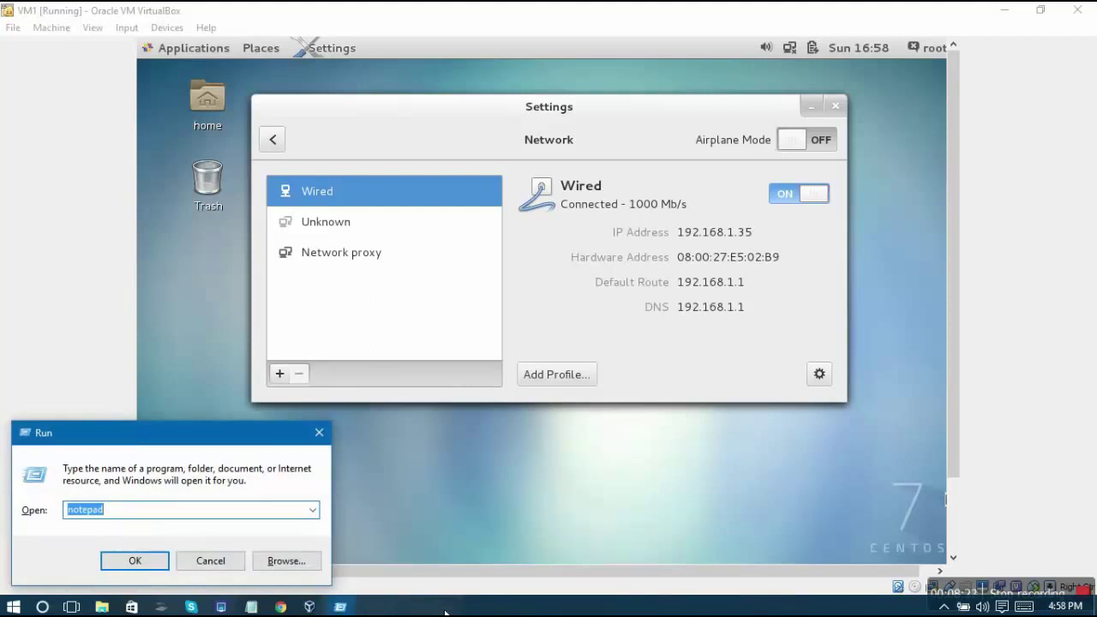
{"action": "type", "text": "cmd"}
{"action": "key", "text": "Return"}
Run ipconfig and scroll to the Wireless LAN adapter showing 192.168.1.37
{"action": "type", "text": "i"}
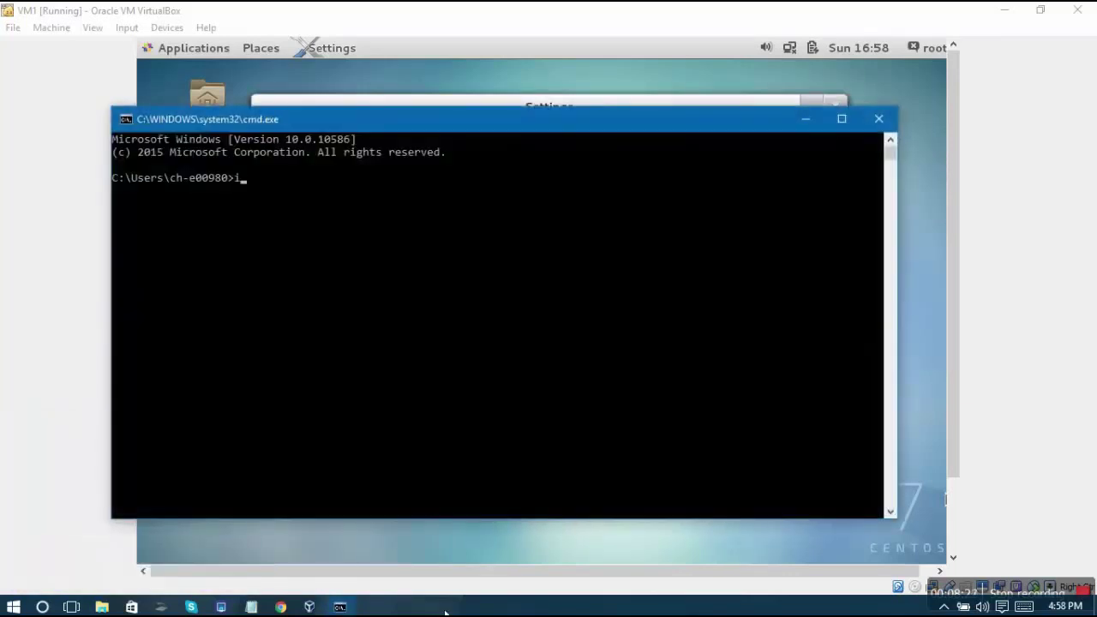
{"action": "type", "text": "pconf"}
{"action": "key", "text": "BackSpace"}
{"action": "key", "text": "BackSpace"}
{"action": "key", "text": "BackSpace"}
{"action": "type", "text": "onf"}
{"action": "key", "text": "BackSpace"}
{"action": "key", "text": "BackSpace"}
{"action": "key", "text": "BackSpace"}
{"action": "key", "text": "BackSpace"}
{"action": "type", "text": "config"}
{"action": "key", "text": "Return"}
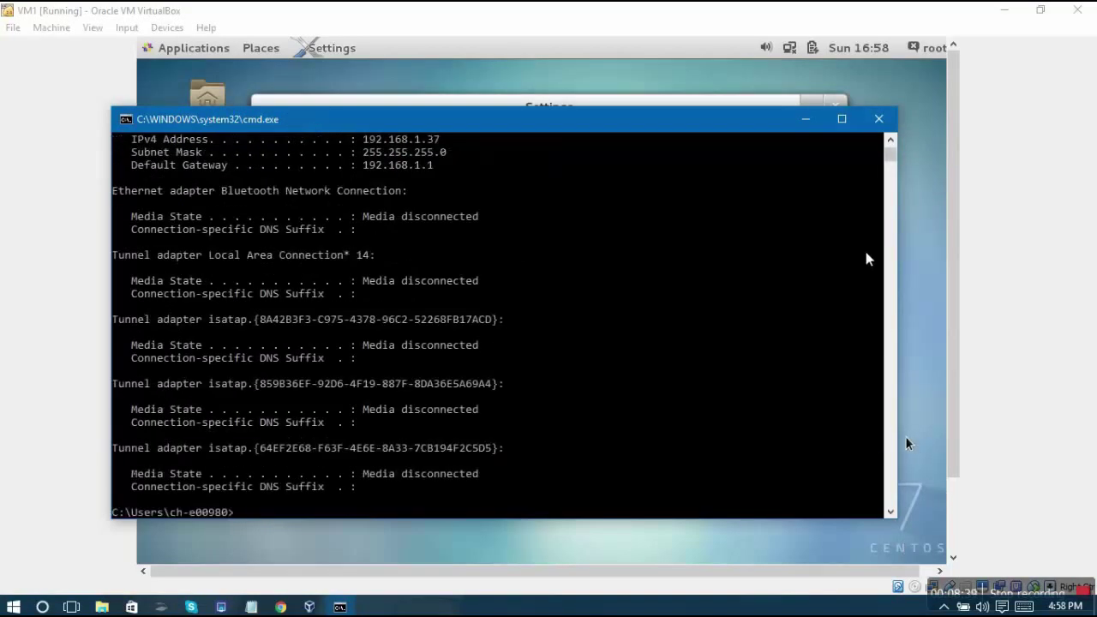
{"action": "scroll", "coordinate": [891, 150], "scroll_direction": "up", "scroll_amount": 3}
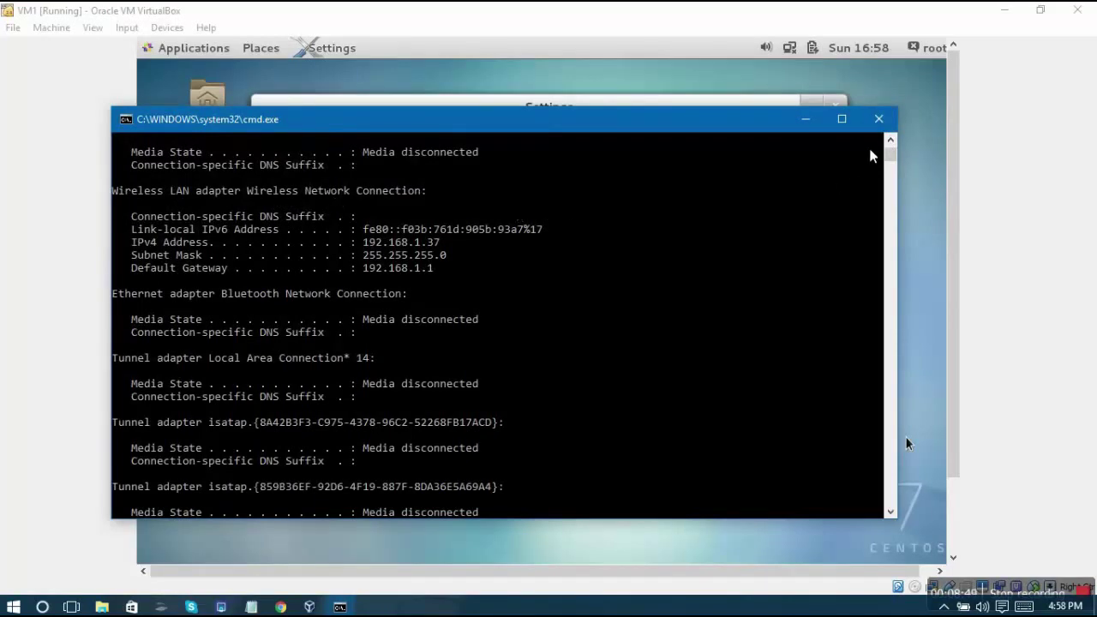
{"action": "left_click_drag", "start_coordinate": [886, 142], "coordinate": [889, 144]}
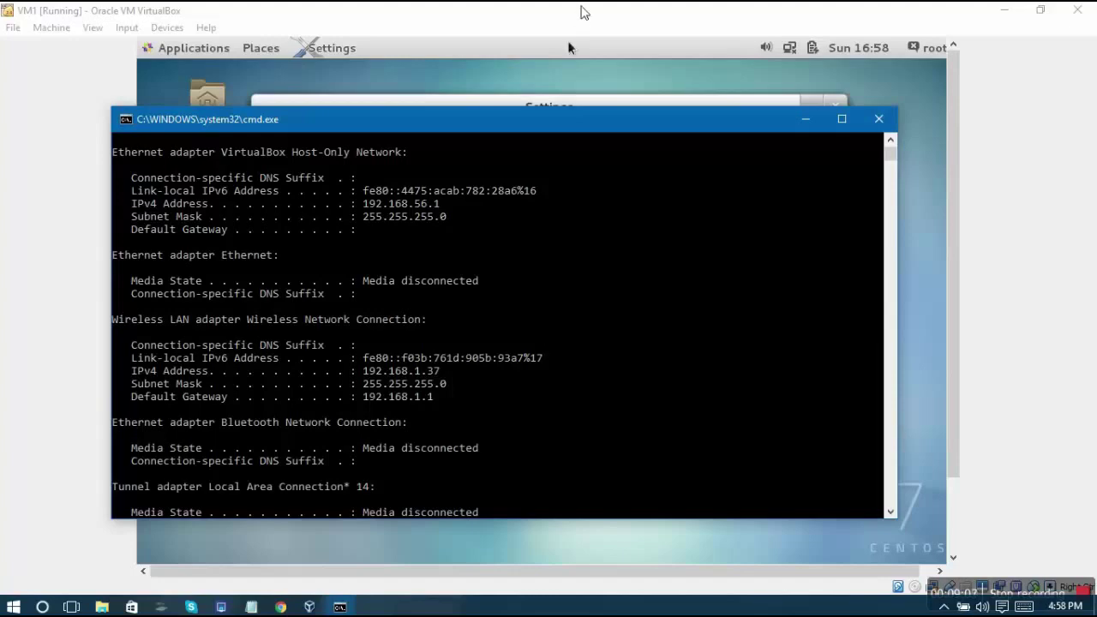
Ping the VM at 192.168.1.35 from the host console, get four replies with 0% loss, then close it
{"action": "left_click_drag", "start_coordinate": [589, 121], "coordinate": [618, 71]}
{"action": "left_click", "coordinate": [666, 225]}
{"action": "key", "text": "Return"}
{"action": "key", "text": "Return"}
{"action": "key", "text": "Return"}
{"action": "key", "text": "Return"}
{"action": "key", "text": "Return"}
{"action": "key", "text": "Return"}
{"action": "key", "text": "Return"}
{"action": "key", "text": "Return"}
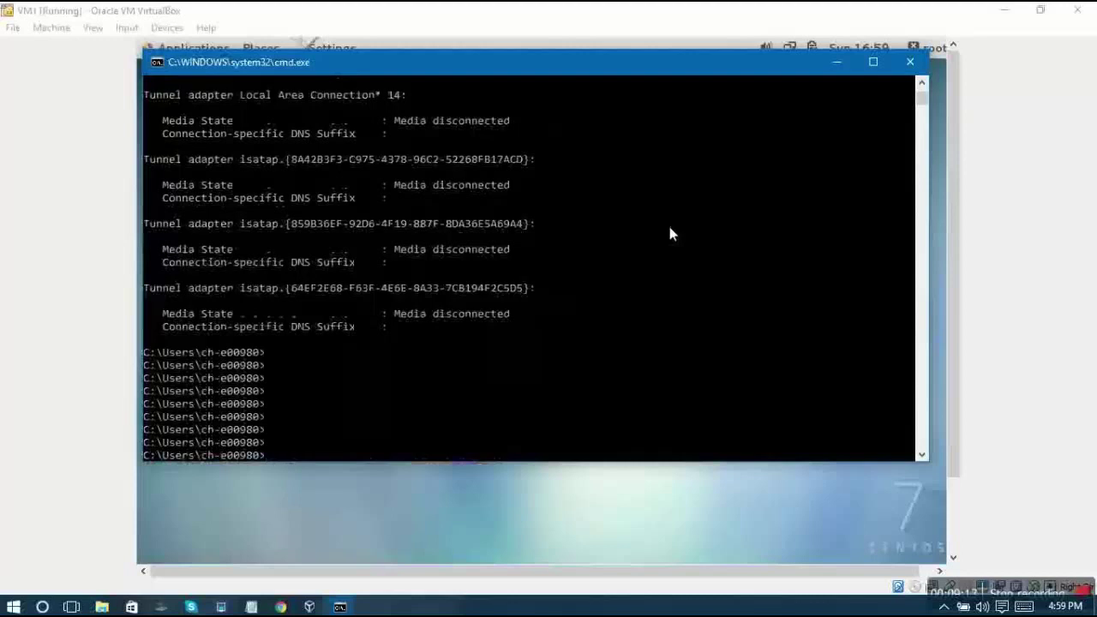
{"action": "type", "text": "ping"}
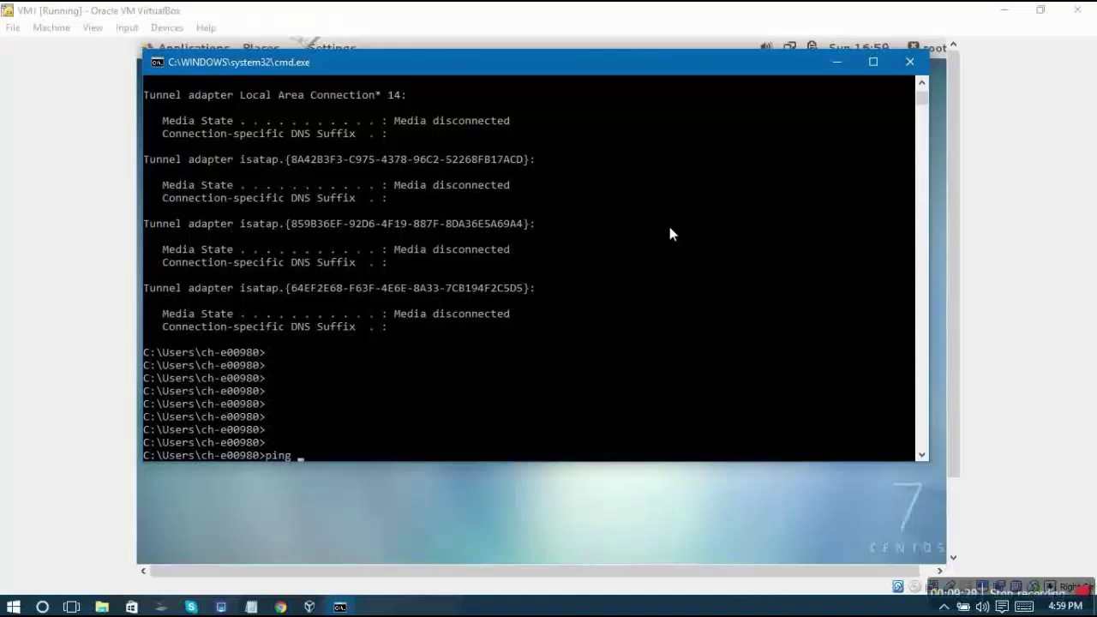
{"action": "type", "text": "192.168.1.35"}
{"action": "left_click_drag", "start_coordinate": [648, 69], "coordinate": [686, 353]}
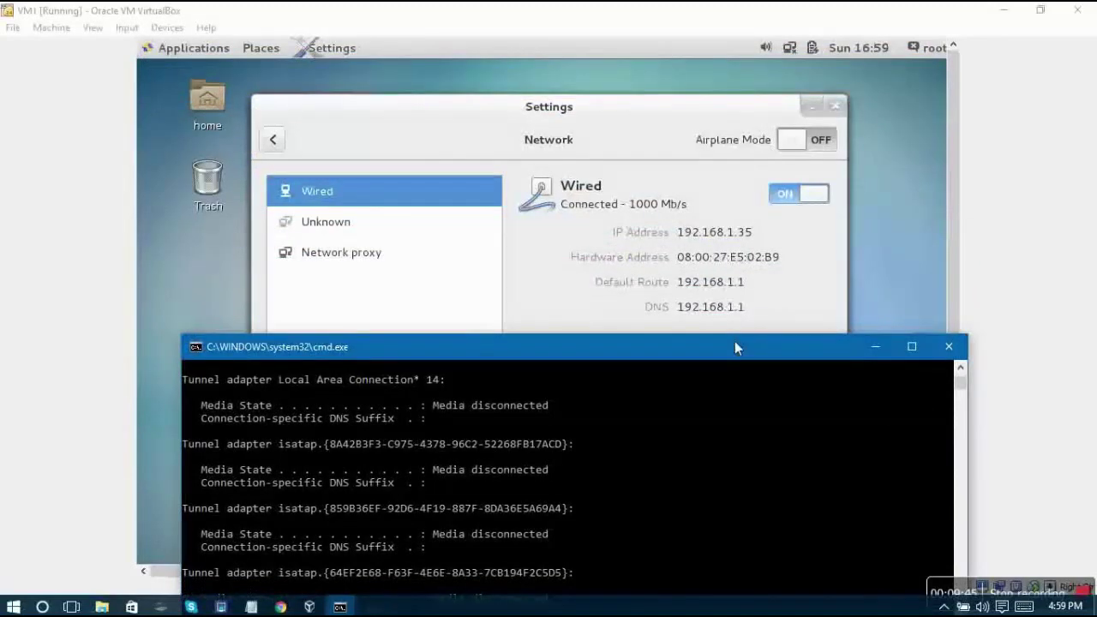
{"action": "left_click_drag", "start_coordinate": [734, 341], "coordinate": [738, 171]}
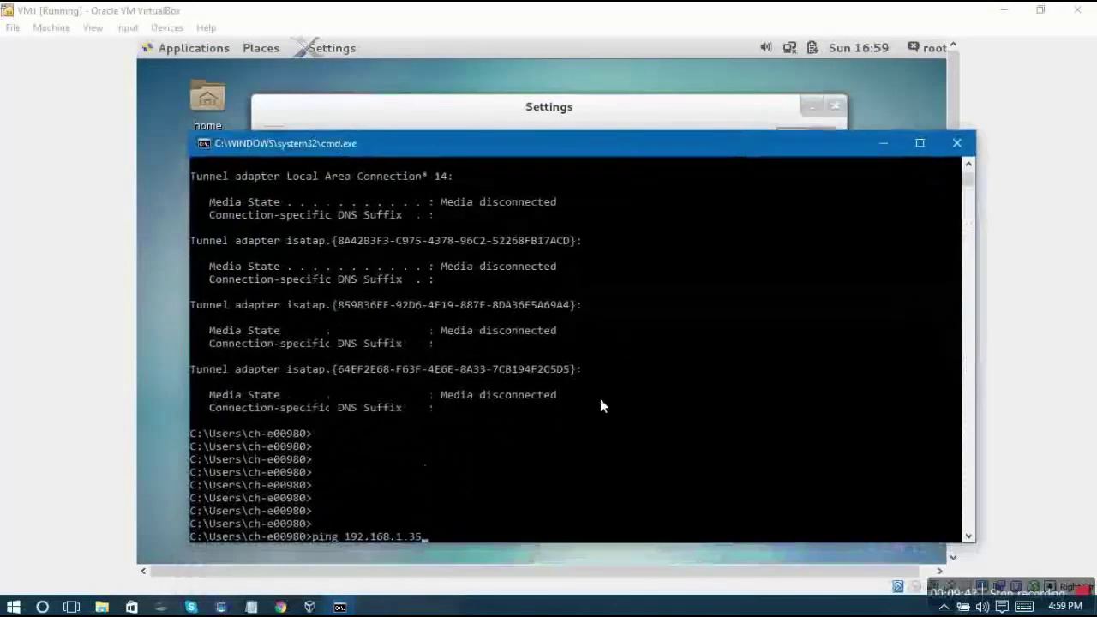
{"action": "key", "text": "Return"}
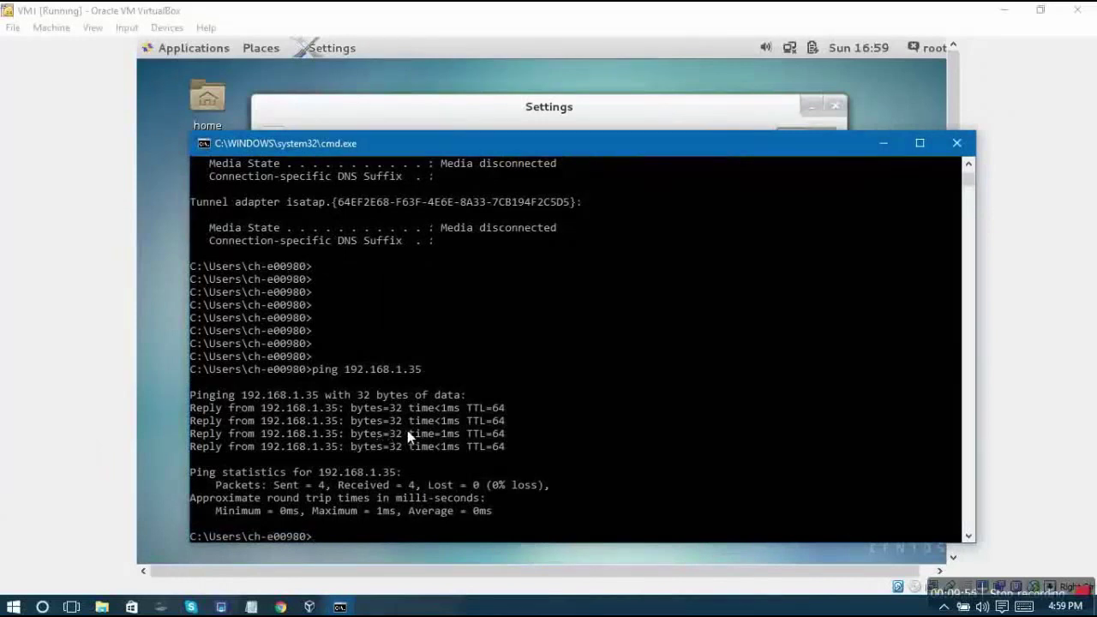
{"action": "left_click", "coordinate": [965, 147]}
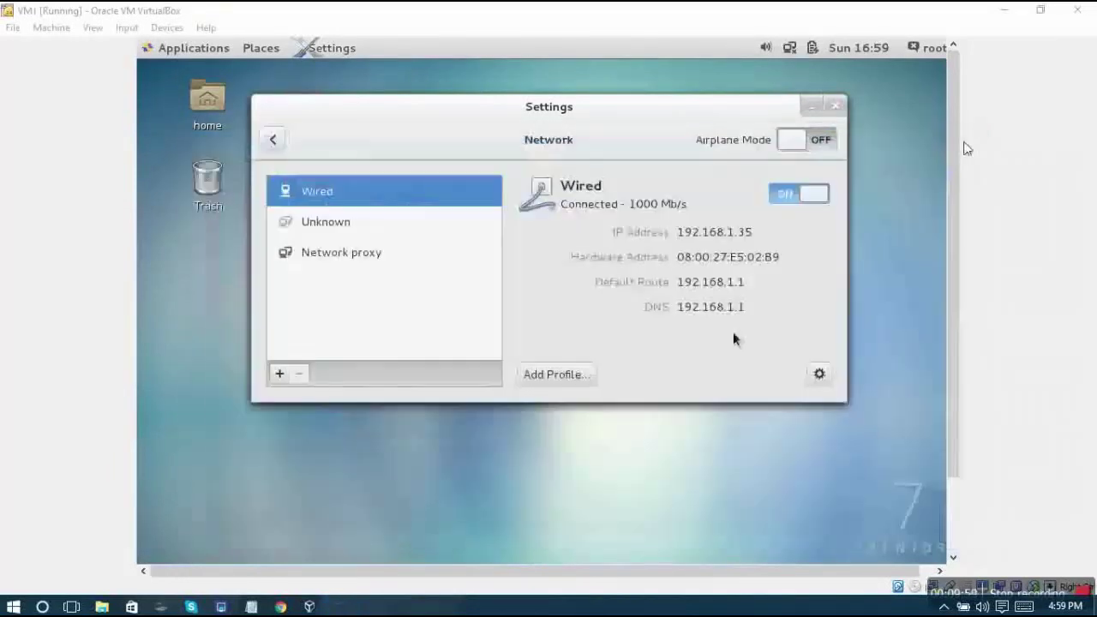
Open a terminal from the guest desktop's right-click menu and centre it
{"action": "right_click", "coordinate": [433, 446]}
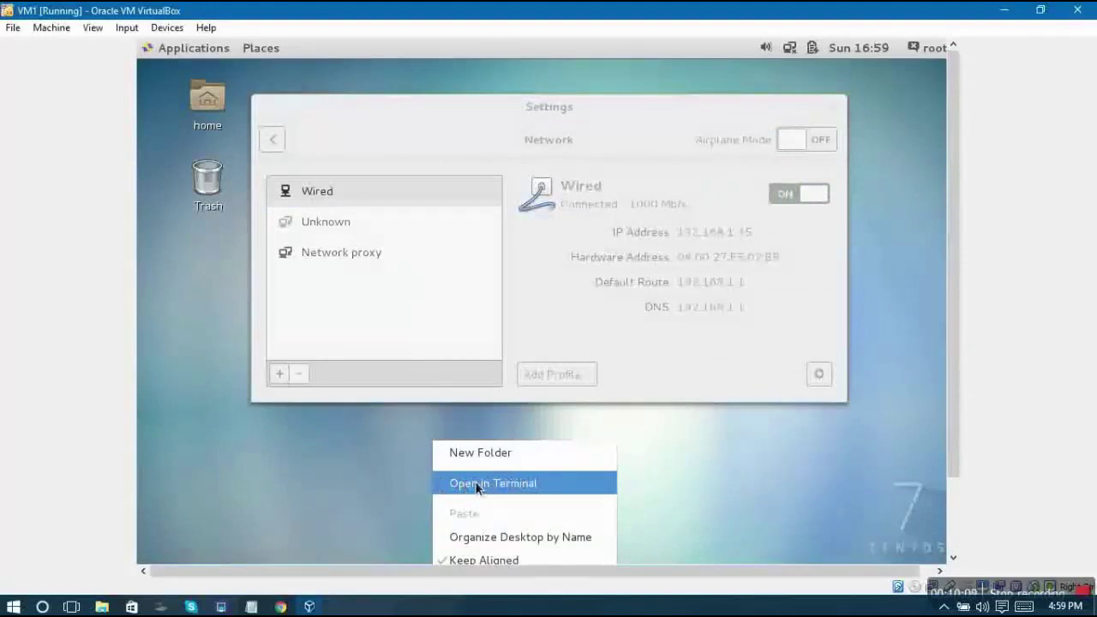
{"action": "left_click", "coordinate": [476, 483]}
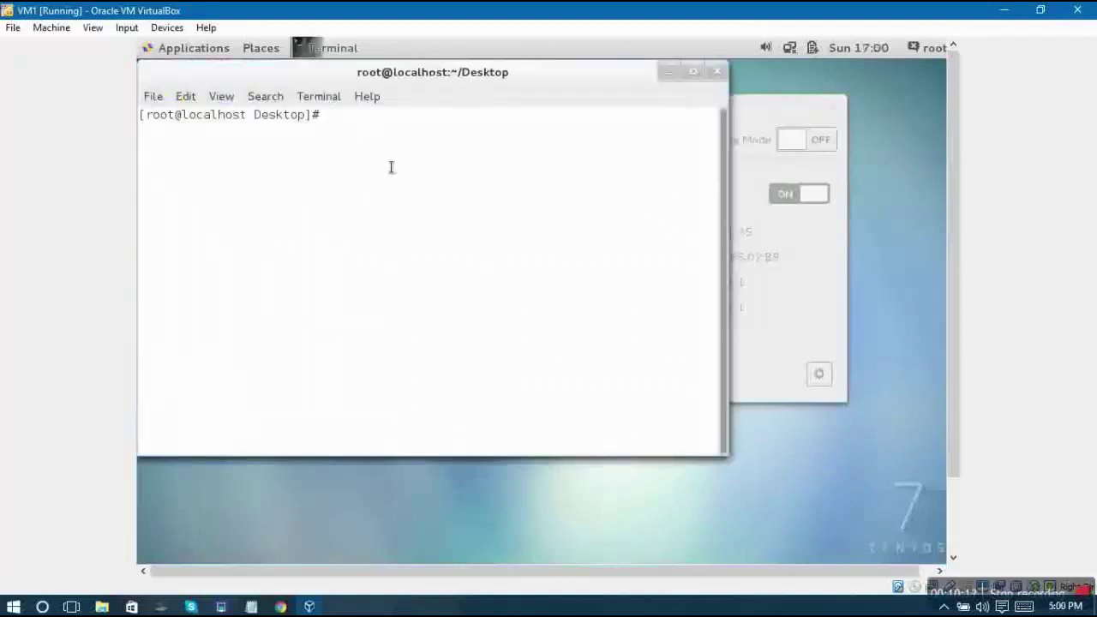
{"action": "left_click_drag", "start_coordinate": [409, 68], "coordinate": [607, 136]}
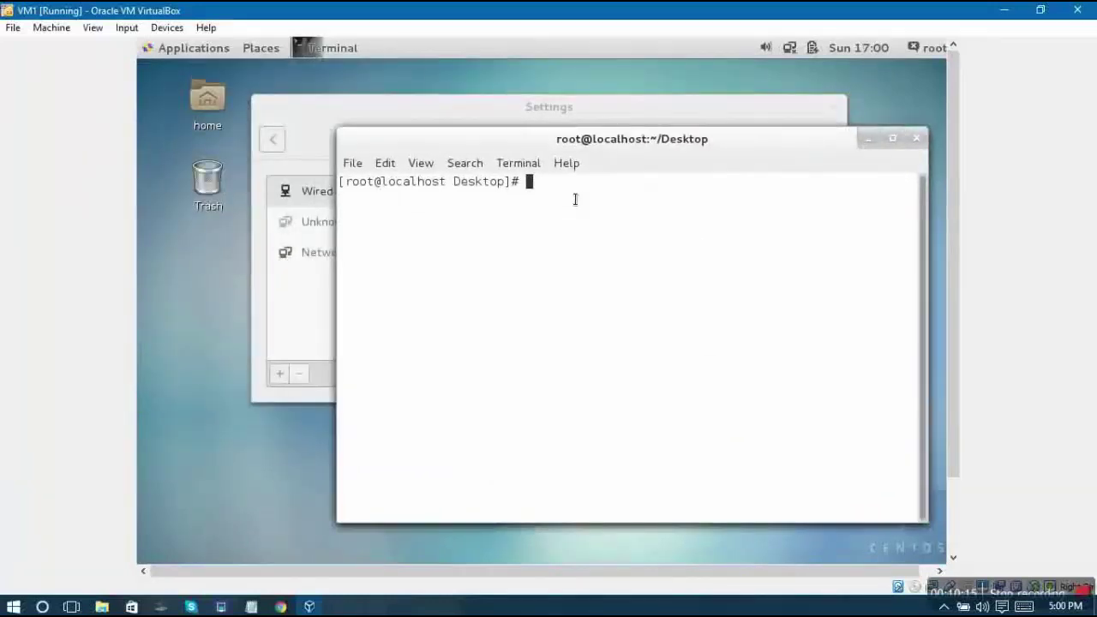
Run ifconfig and highlight interface enp0s3 and its inet address 192.168.1.35
{"action": "key", "text": "Return"}
{"action": "key", "text": "Return"}
{"action": "key", "text": "Return"}
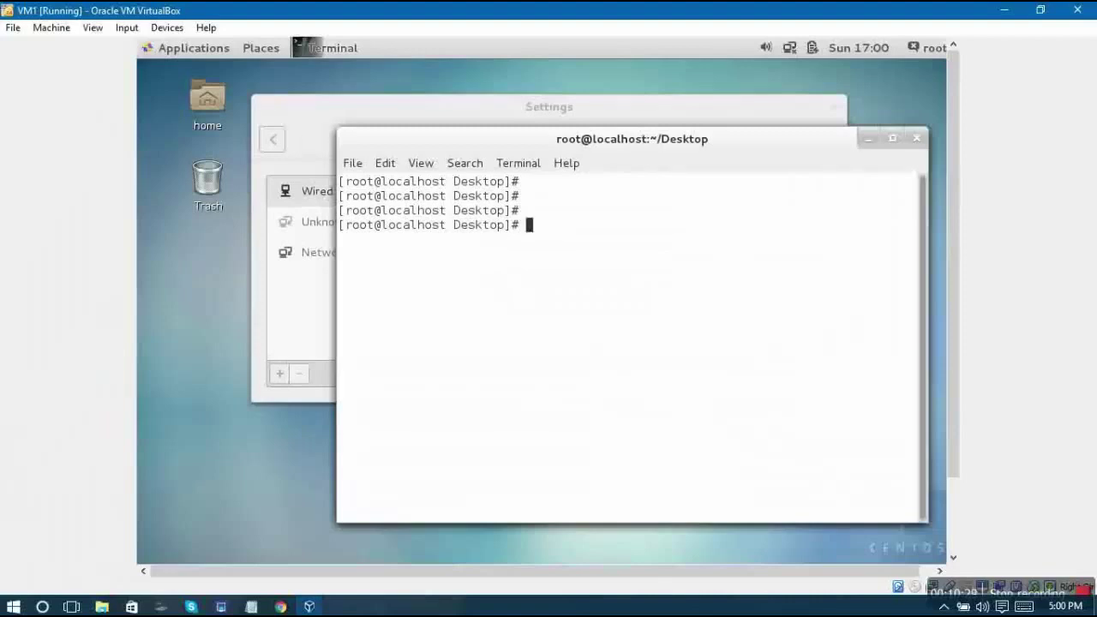
{"action": "type", "text": "ifconfig"}
{"action": "key", "text": "Return"}
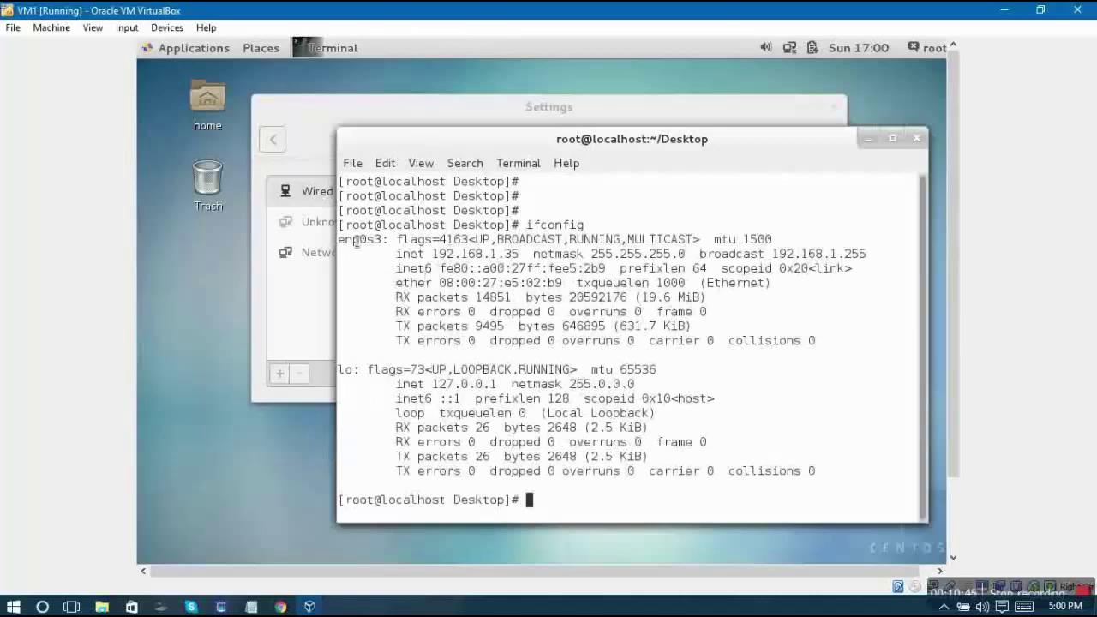
{"action": "left_click_drag", "start_coordinate": [340, 244], "coordinate": [388, 244]}
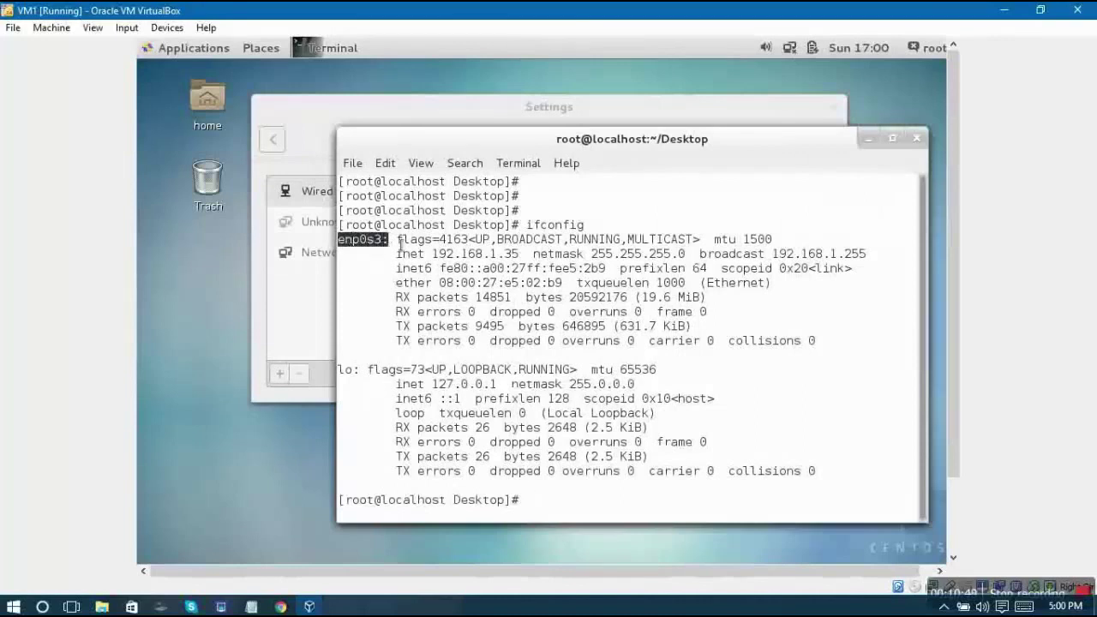
{"action": "left_click_drag", "start_coordinate": [426, 254], "coordinate": [519, 255]}
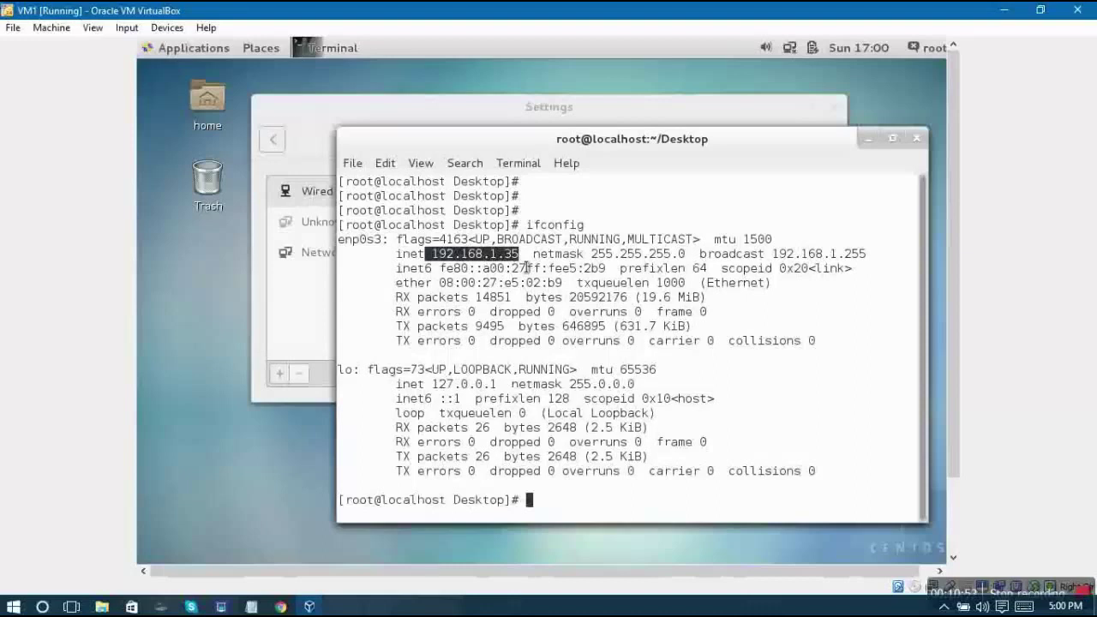
Ping the host at 192.168.1.37 from the guest terminal and stop it, showing 100% loss
{"action": "type", "text": "ping 192.168."}
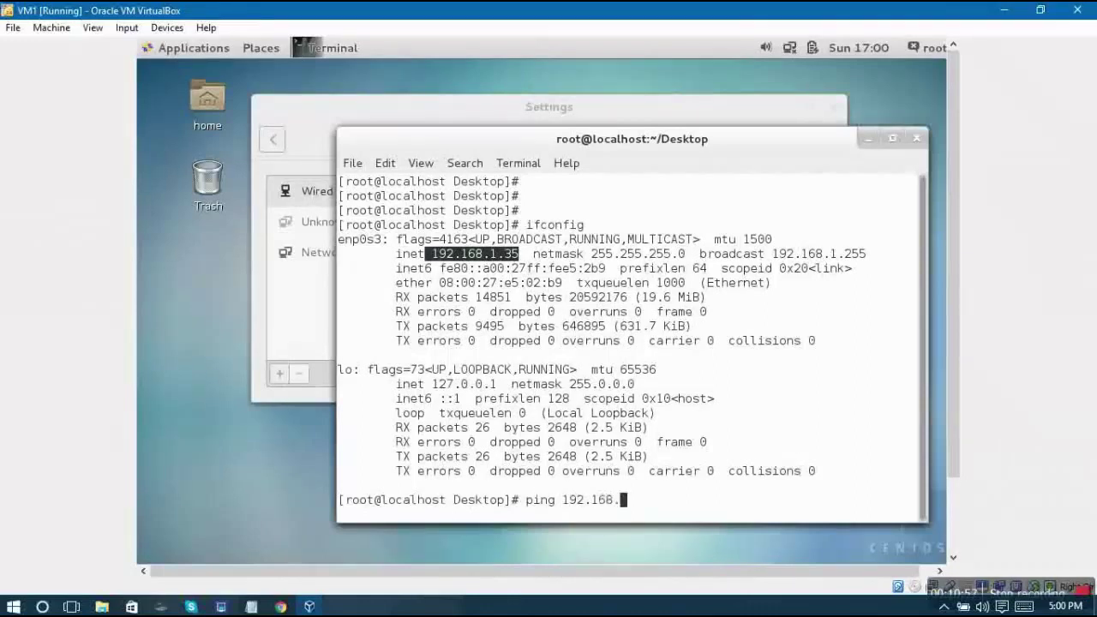
{"action": "type", "text": "1.37"}
{"action": "key", "text": "Return"}
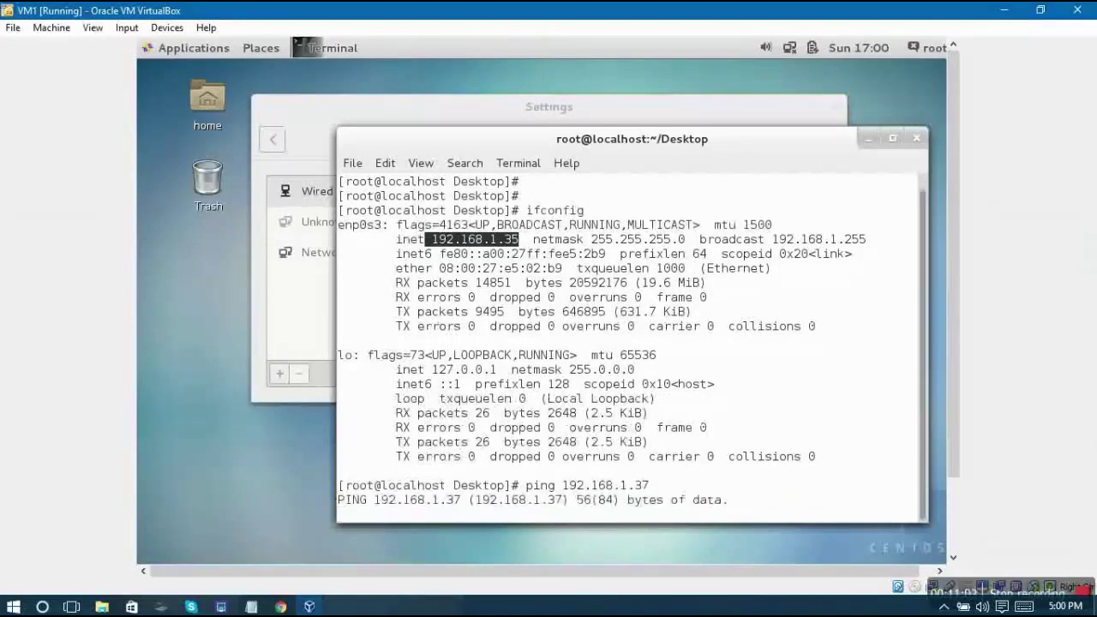
{"action": "key", "text": "ctrl+c"}
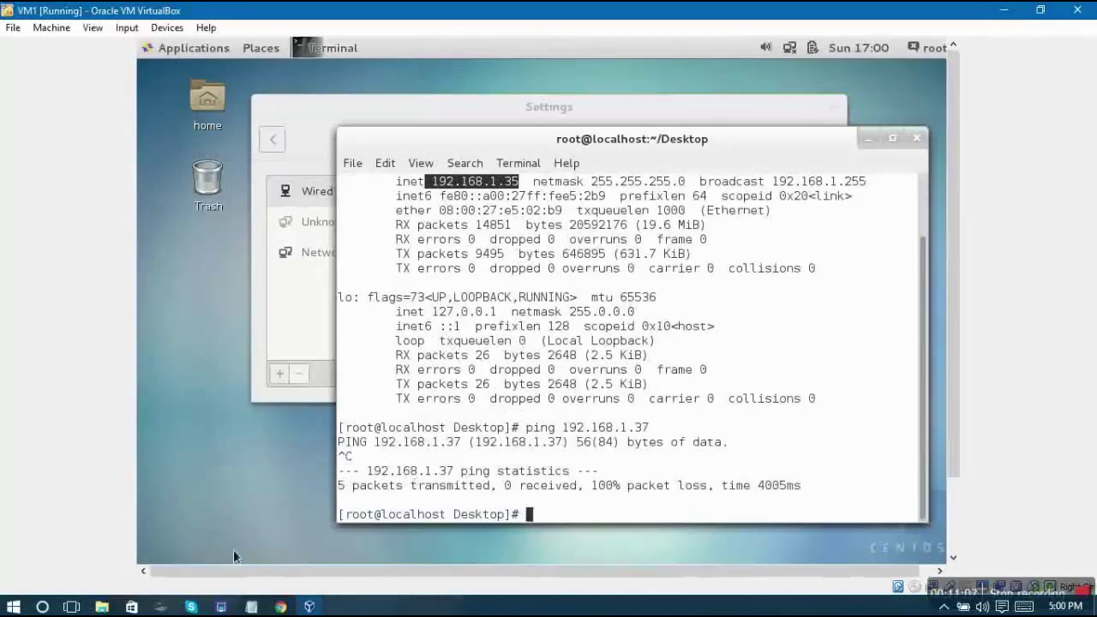
{"action": "mouse_move", "coordinate": [160, 606]}
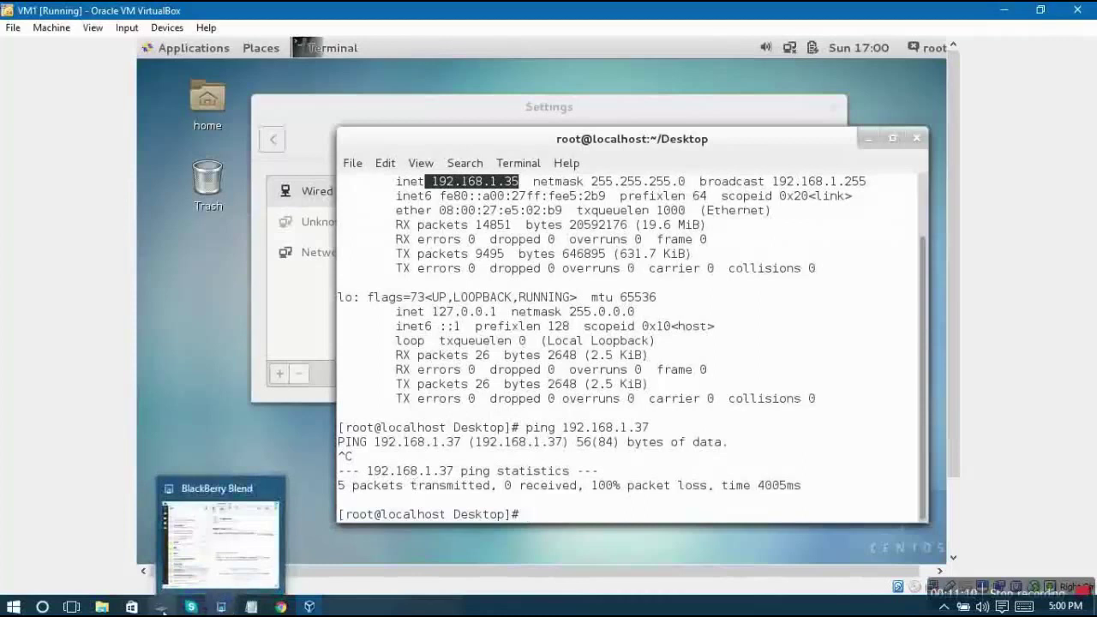
{"action": "mouse_move", "coordinate": [309, 607]}
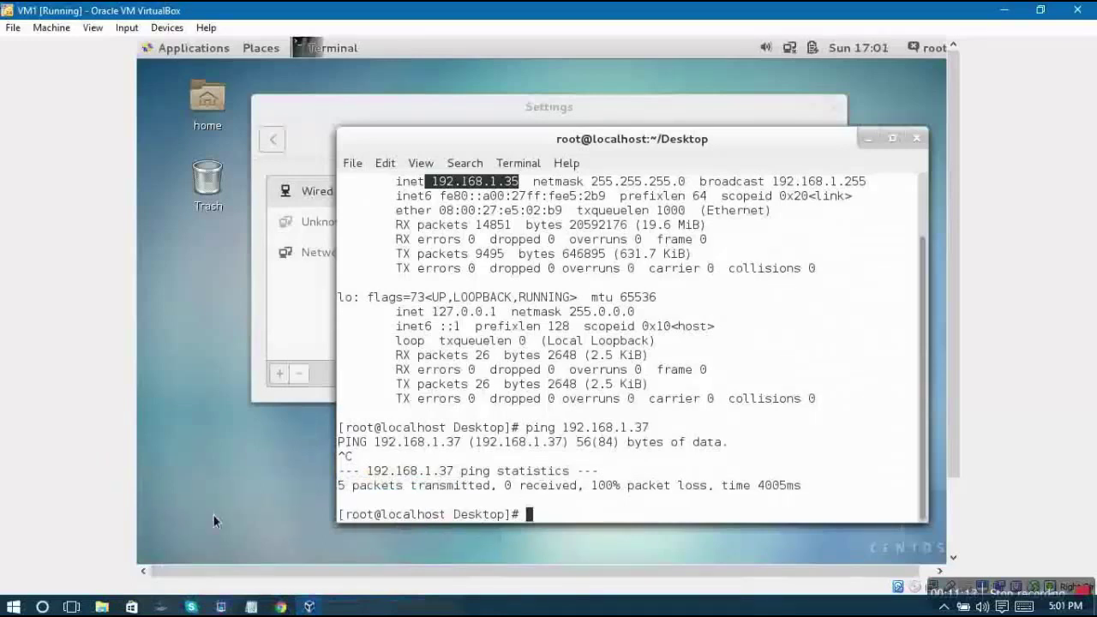
{"action": "type", "text": "r"}
{"action": "key", "text": "BackSpace"}
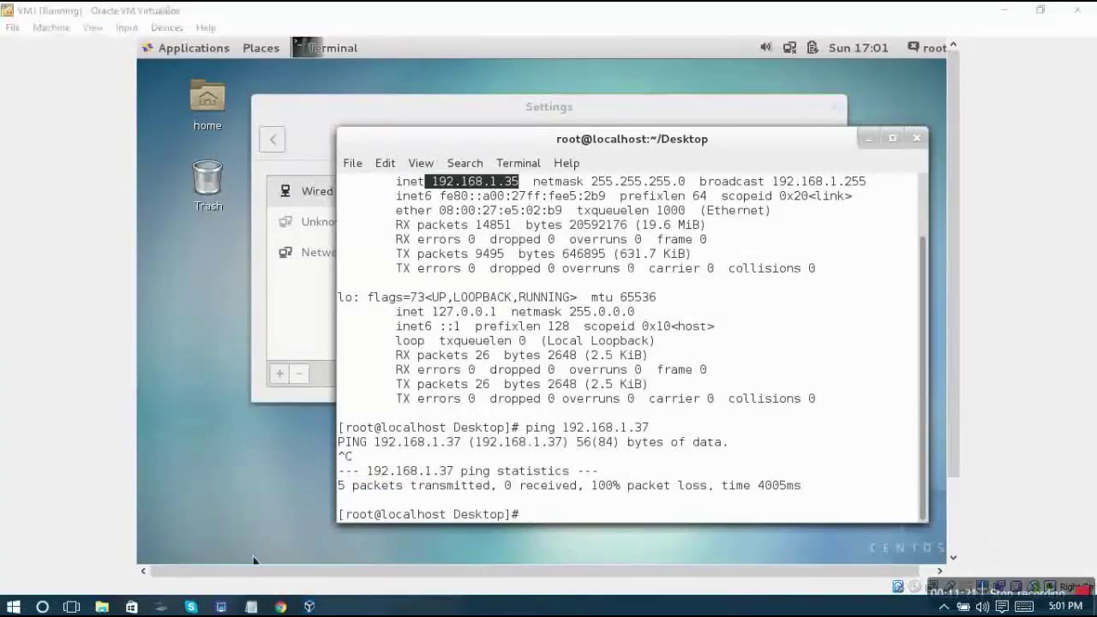
Run ipconfig in a new host Command Prompt to recheck the host's addresses
{"action": "key", "text": "super+r"}
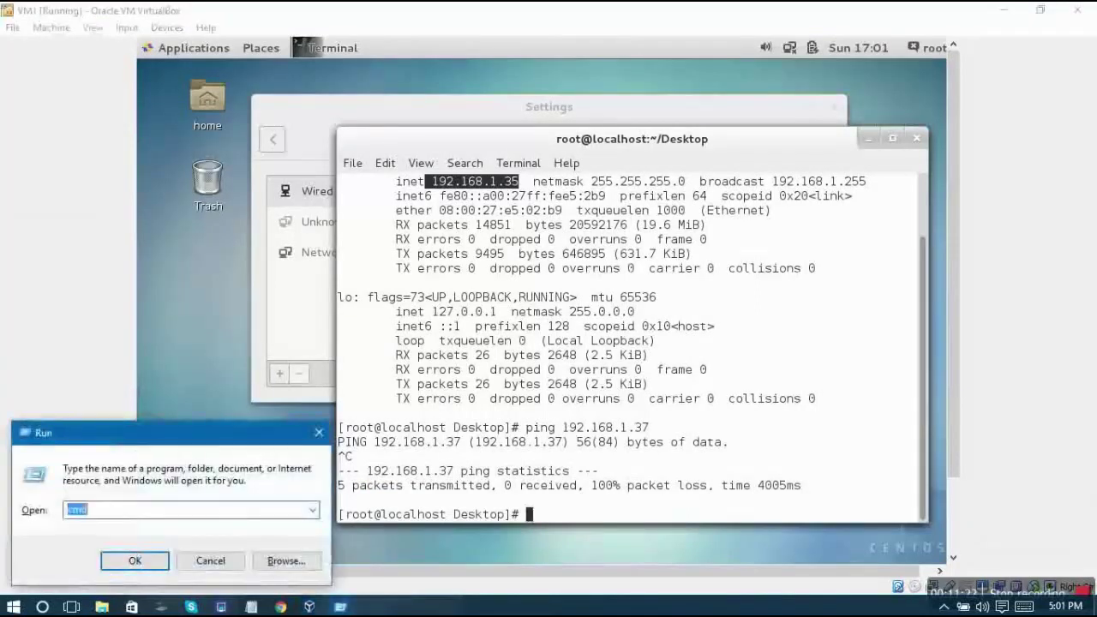
{"action": "key", "text": "Return"}
{"action": "type", "text": "ipconfig"}
{"action": "key", "text": "Return"}
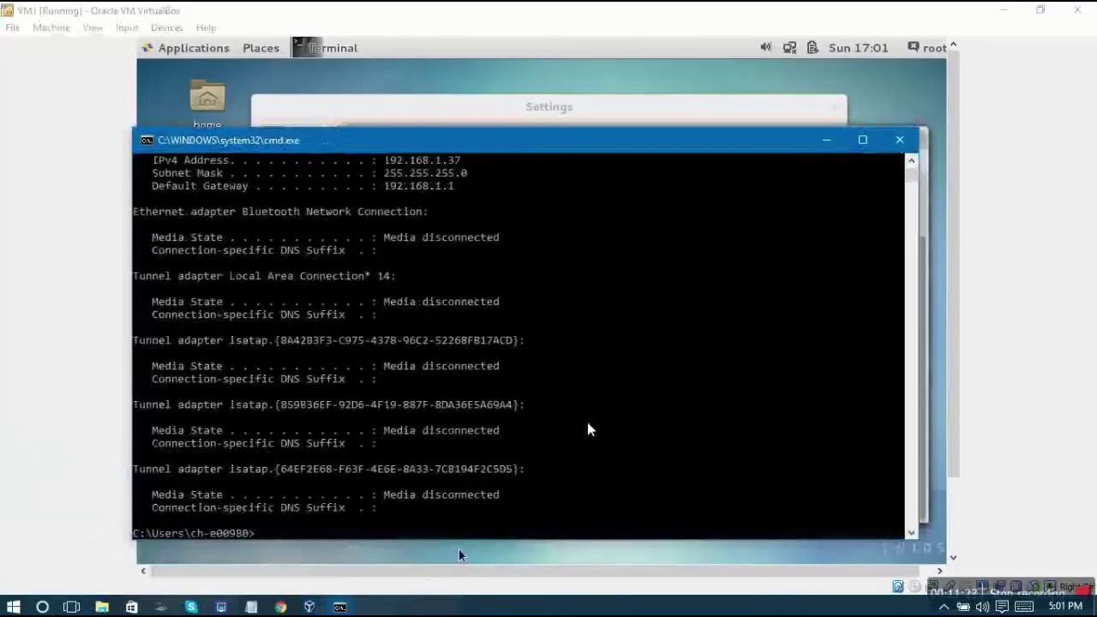
{"action": "left_click", "coordinate": [829, 140]}
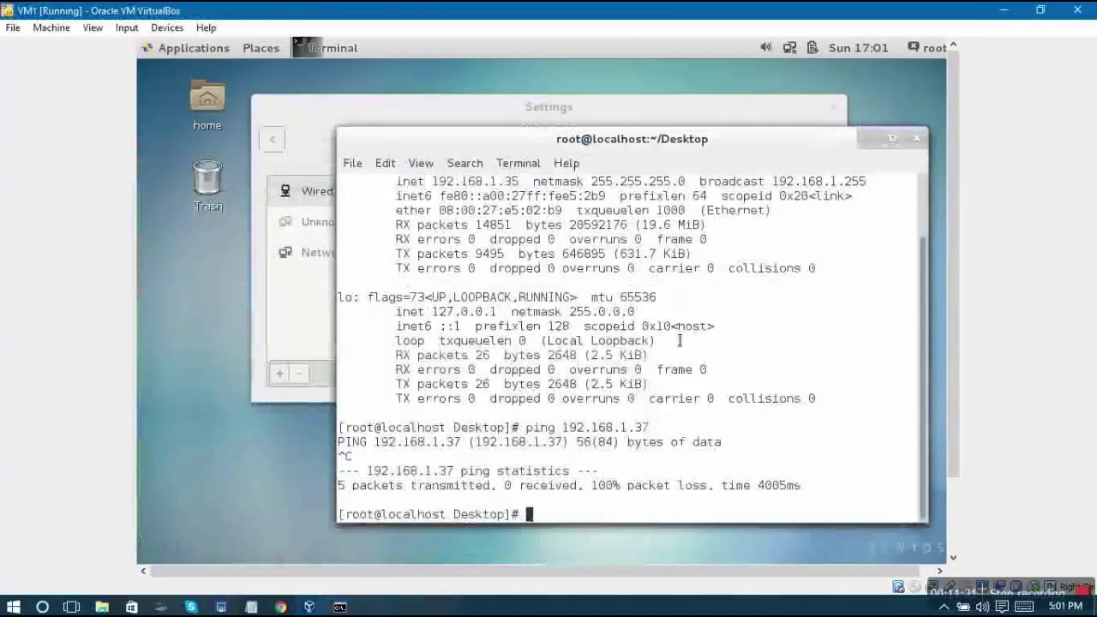
Ping 192.168.1.37 again from the guest, again getting 100% packet loss
{"action": "type", "text": "ping 192.168.1.37"}
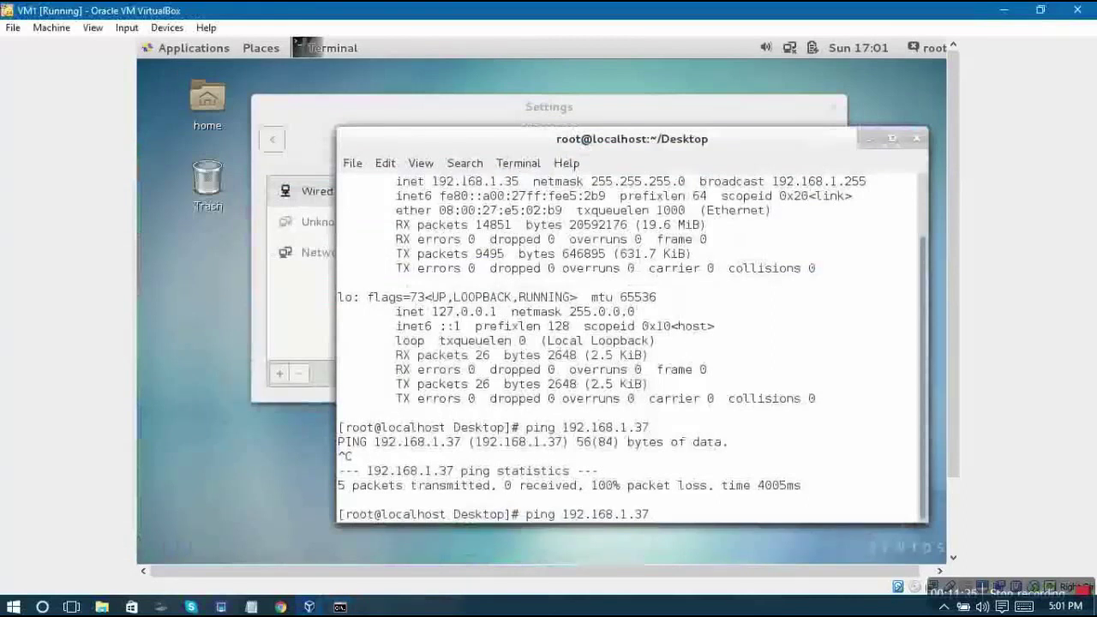
{"action": "key", "text": "Return"}
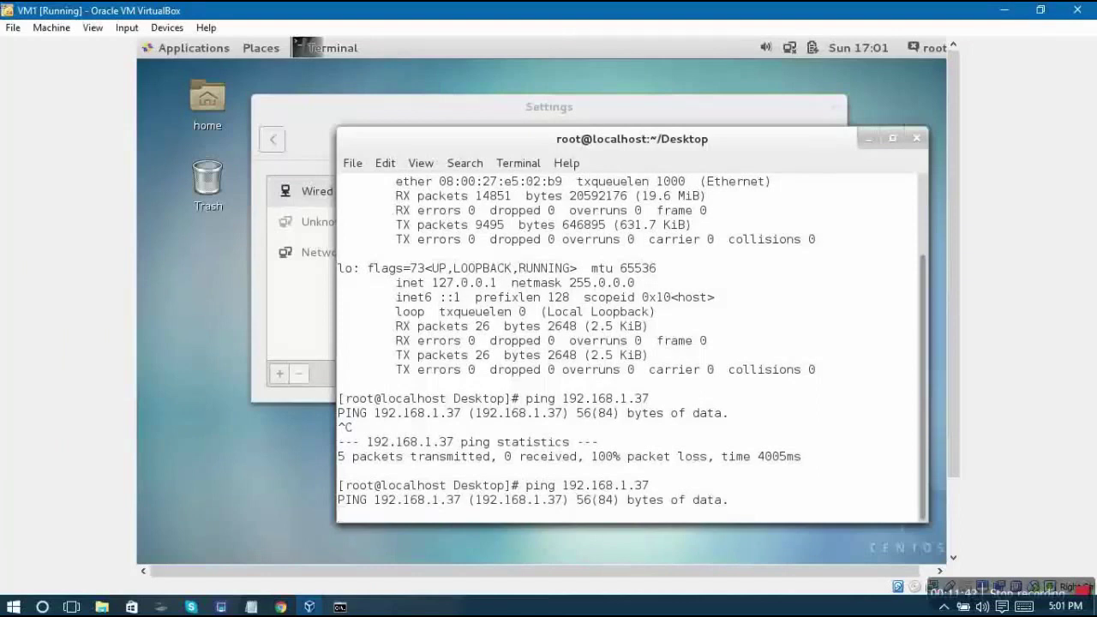
{"action": "key", "text": "Return"}
{"action": "key", "text": "Return"}
{"action": "key", "text": "Return"}
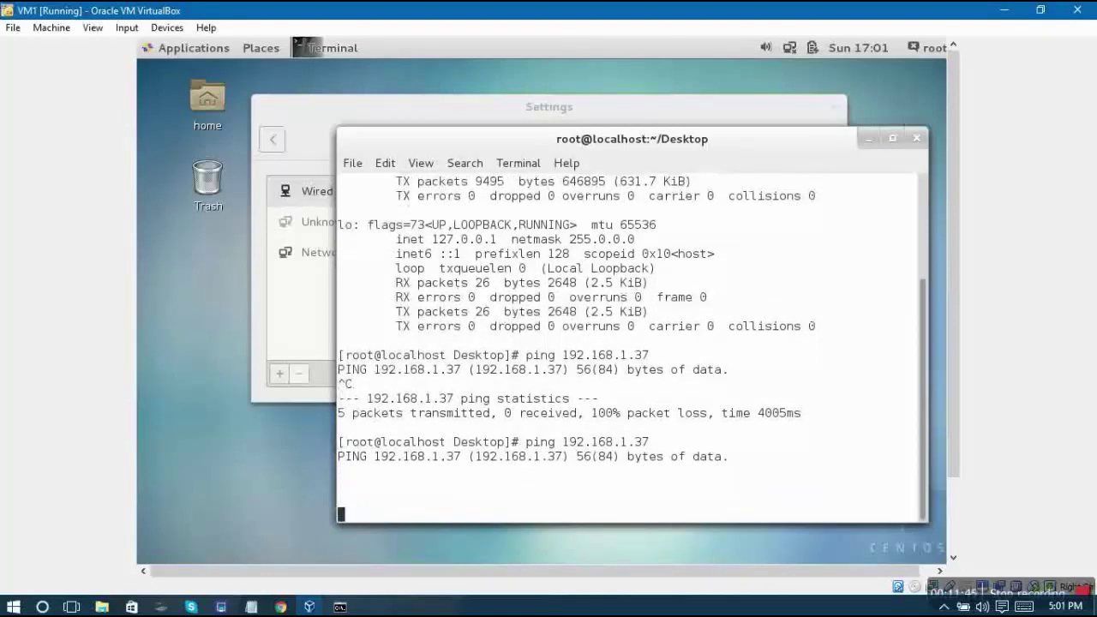
{"action": "key", "text": "ctrl+c"}
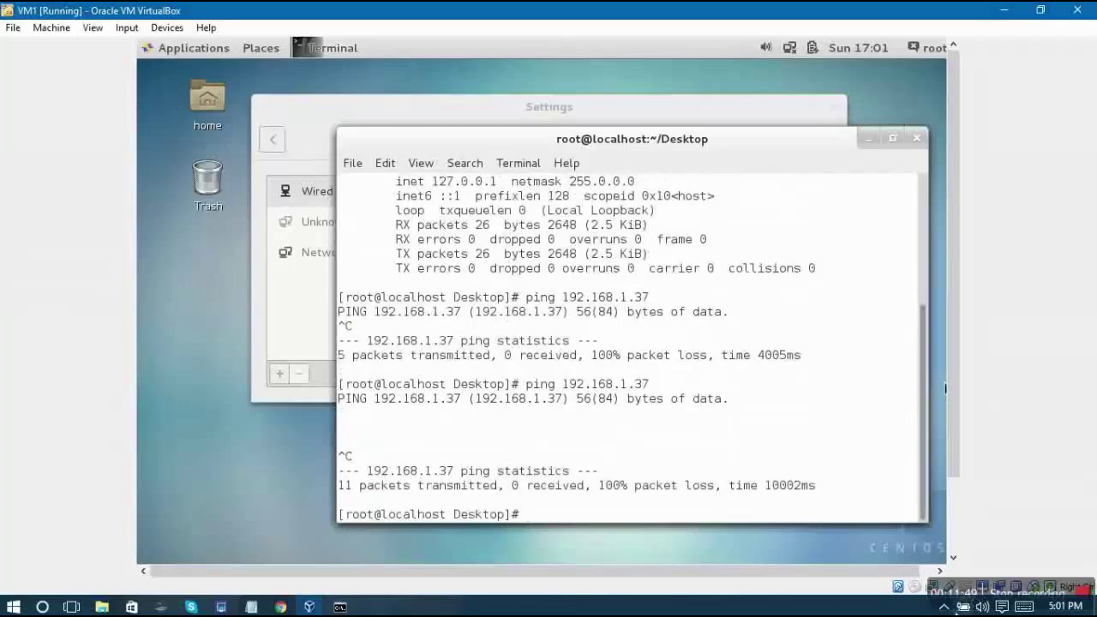
Shut down FortiClient from the host's hidden tray icons
{"action": "left_click", "coordinate": [944, 607]}
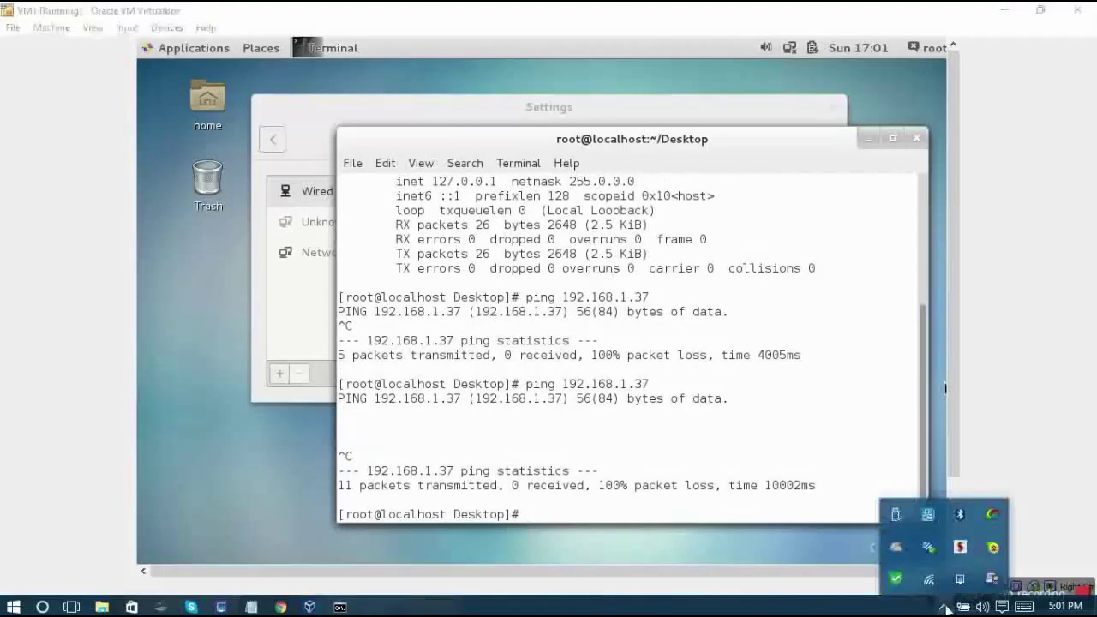
{"action": "right_click", "coordinate": [896, 580]}
{"action": "left_click", "coordinate": [960, 566]}
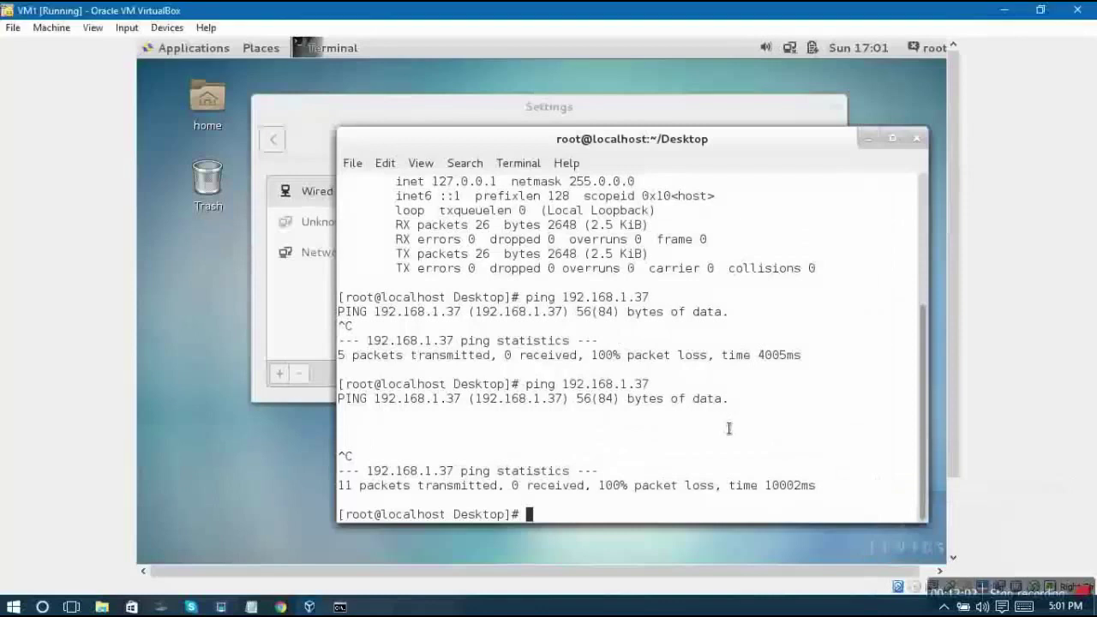
{"action": "key", "text": "Return"}
{"action": "key", "text": "Return"}
{"action": "key", "text": "Return"}
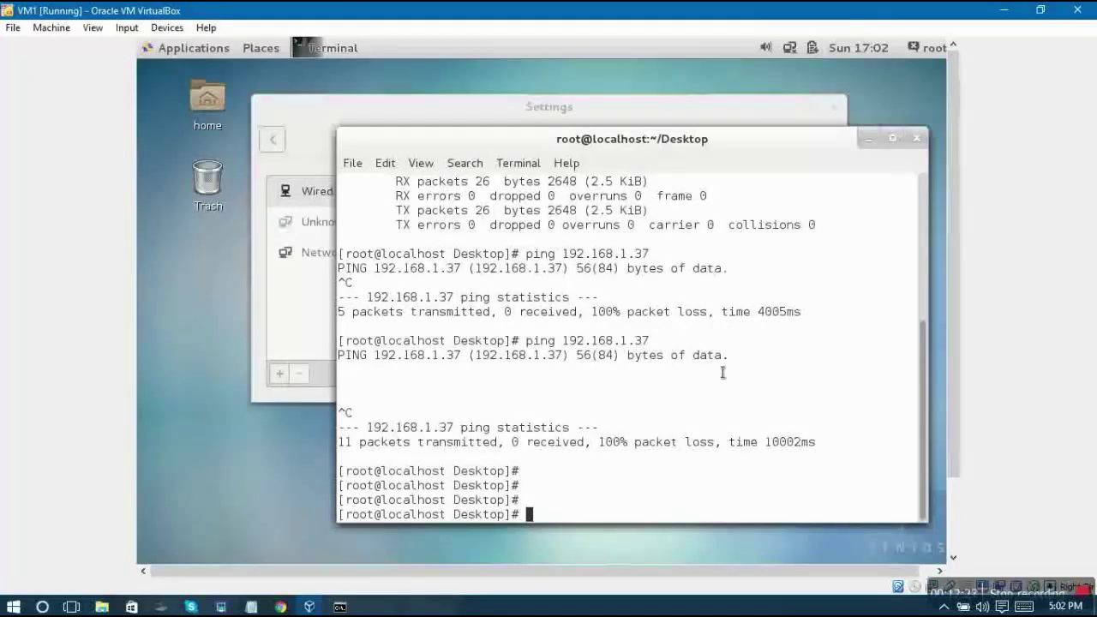
{"action": "type", "text": "ping www.google.com"}
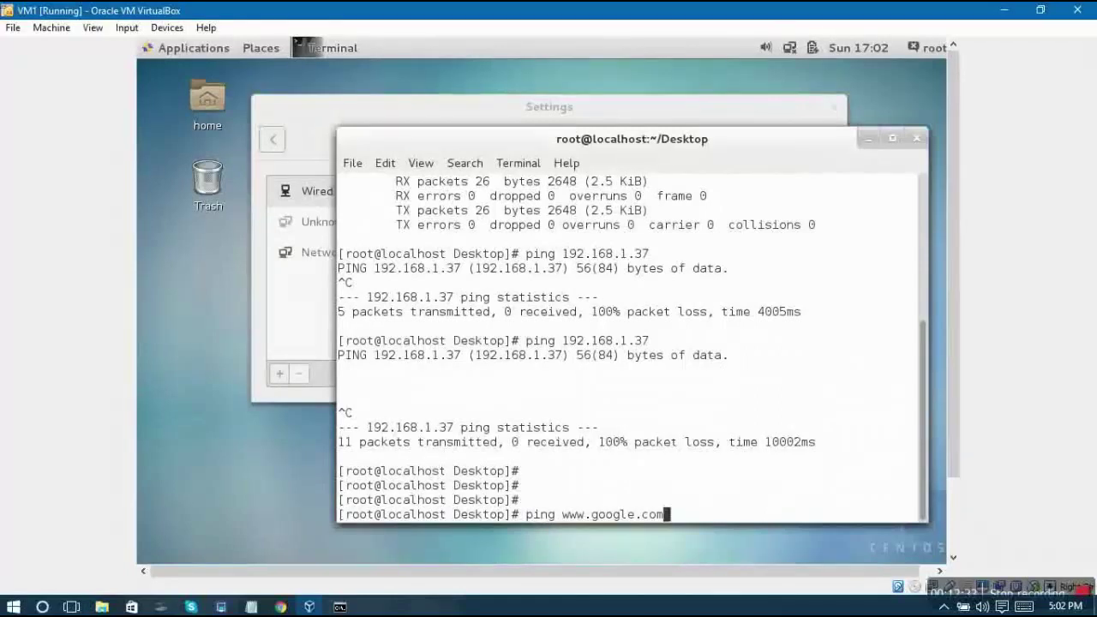
{"action": "key", "text": "Return"}
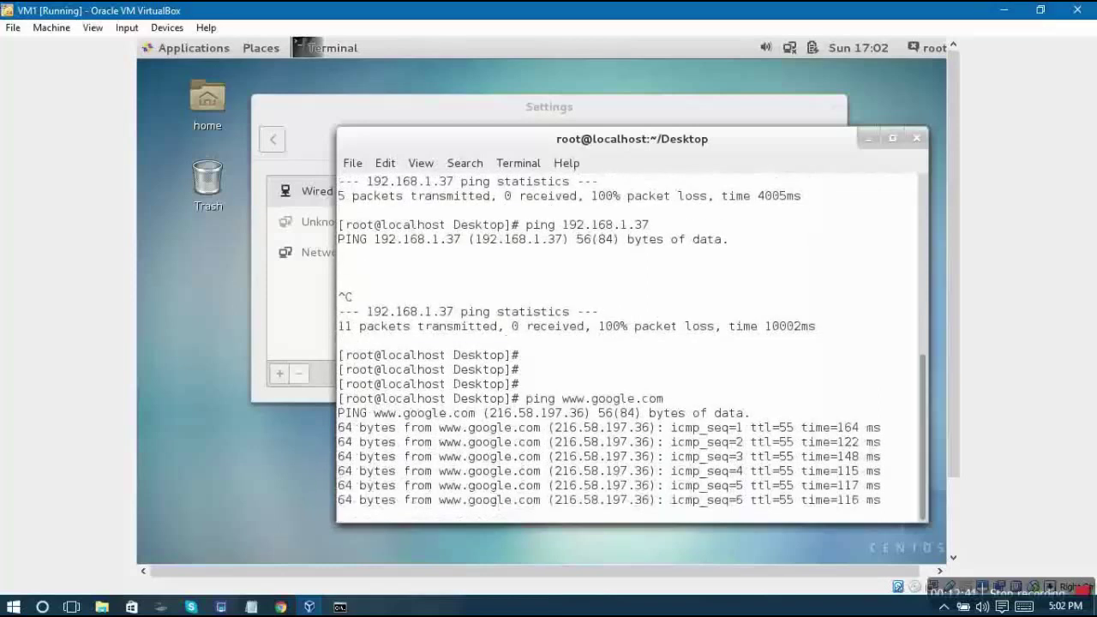
{"action": "key", "text": "ctrl+c"}
{"action": "key", "text": "Return"}
{"action": "key", "text": "Return"}
{"action": "key", "text": "Return"}
{"action": "key", "text": "Return"}
{"action": "key", "text": "Return"}
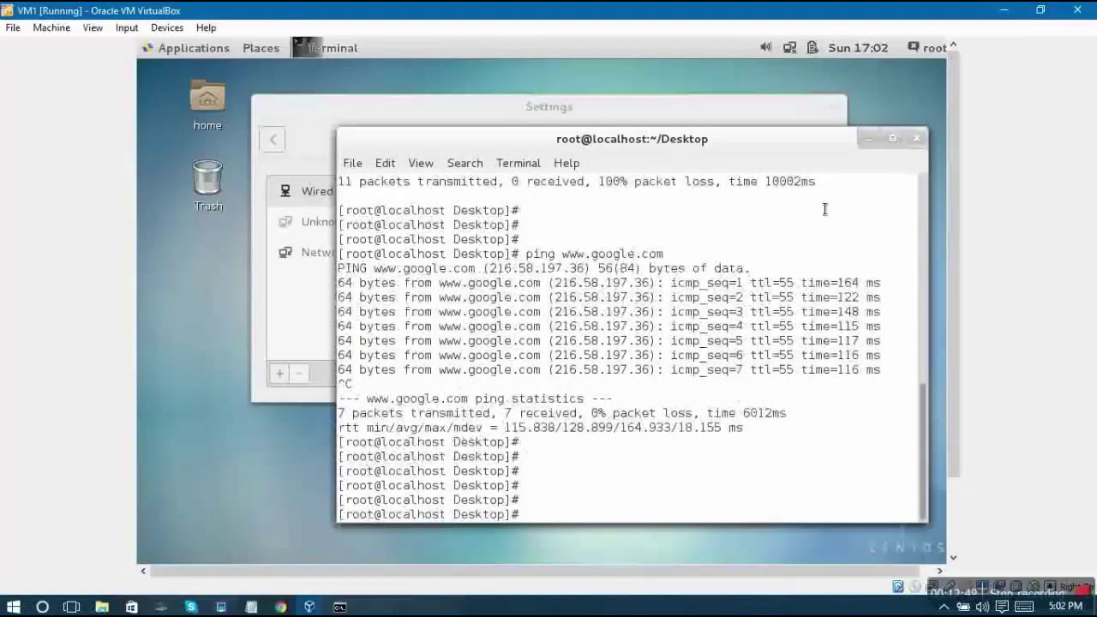
Close the terminal, open the home folder in Files, and browse to the Computer root filesystem
{"action": "left_click", "coordinate": [920, 140]}
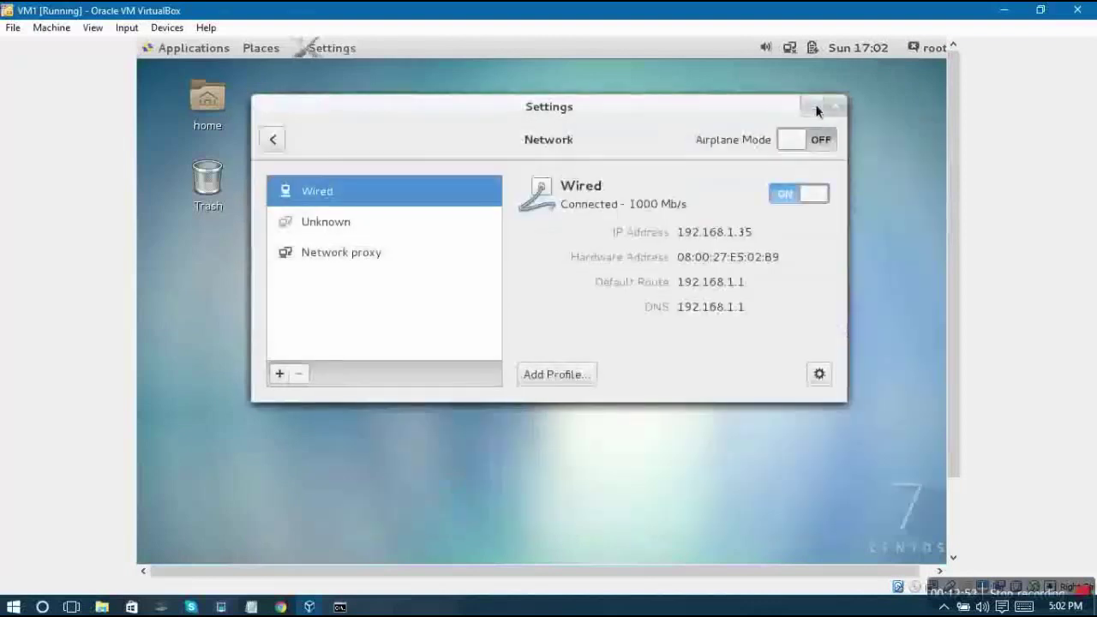
{"action": "left_click_drag", "start_coordinate": [766, 103], "coordinate": [847, 126]}
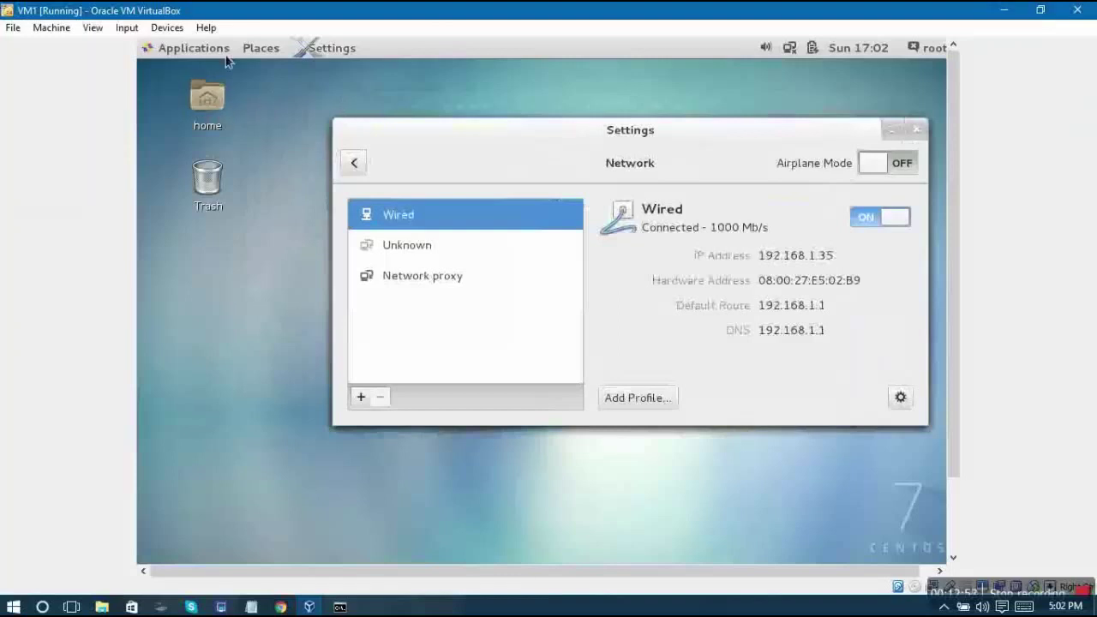
{"action": "left_click", "coordinate": [214, 103]}
{"action": "double_click", "coordinate": [214, 103]}
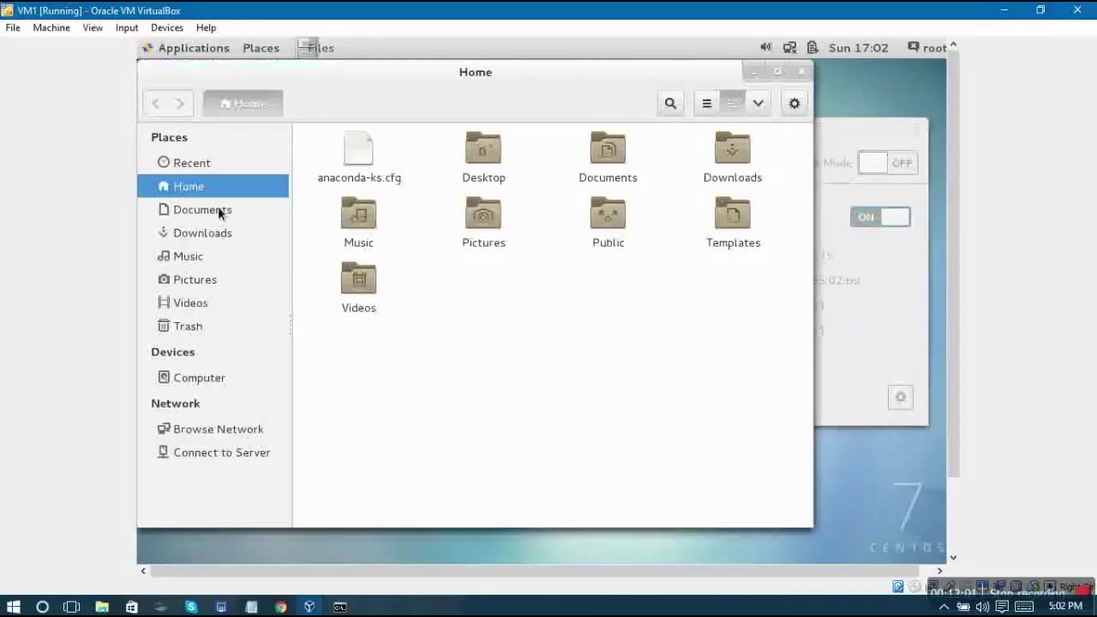
{"action": "left_click", "coordinate": [193, 377]}
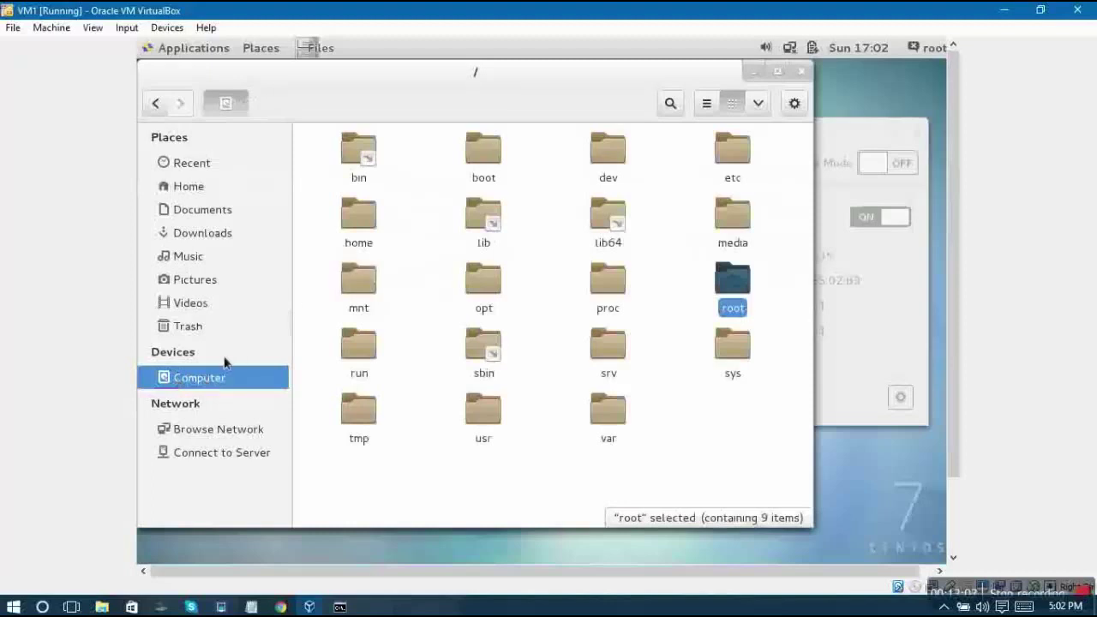
{"action": "left_click", "coordinate": [705, 480]}
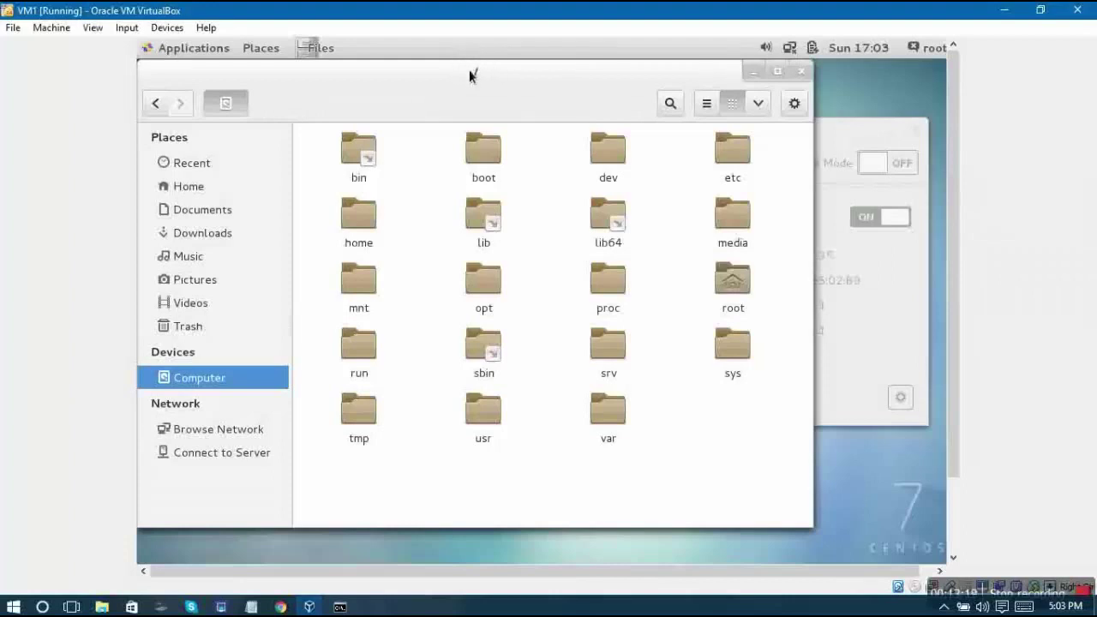
{"action": "left_click", "coordinate": [470, 72]}
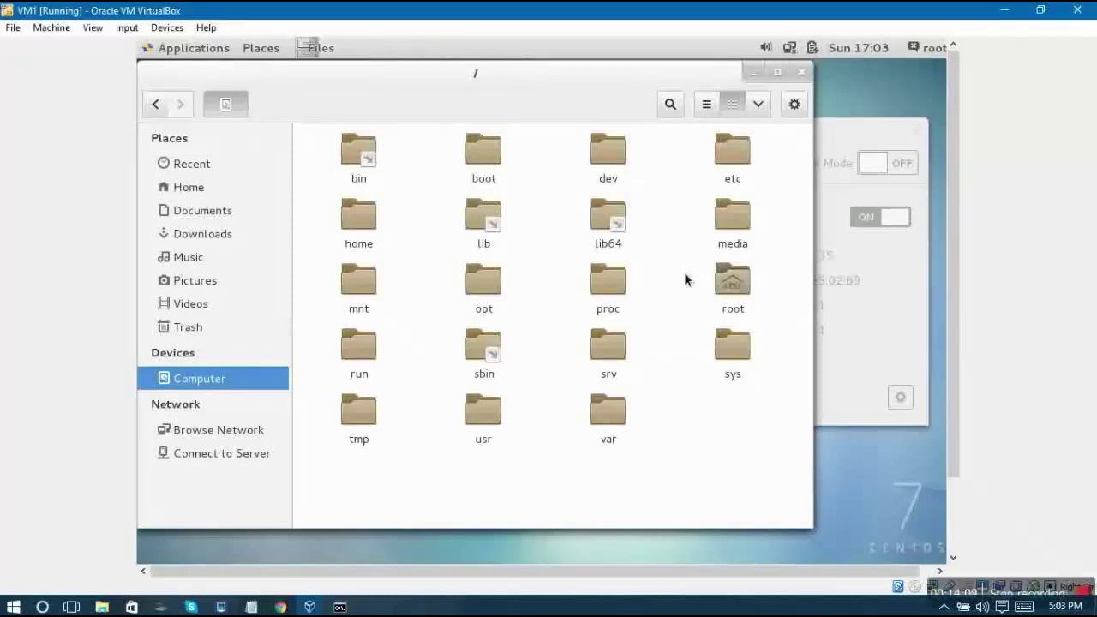
Browse the kernel files in /boot, go back, and open the root folder
{"action": "double_click", "coordinate": [488, 171]}
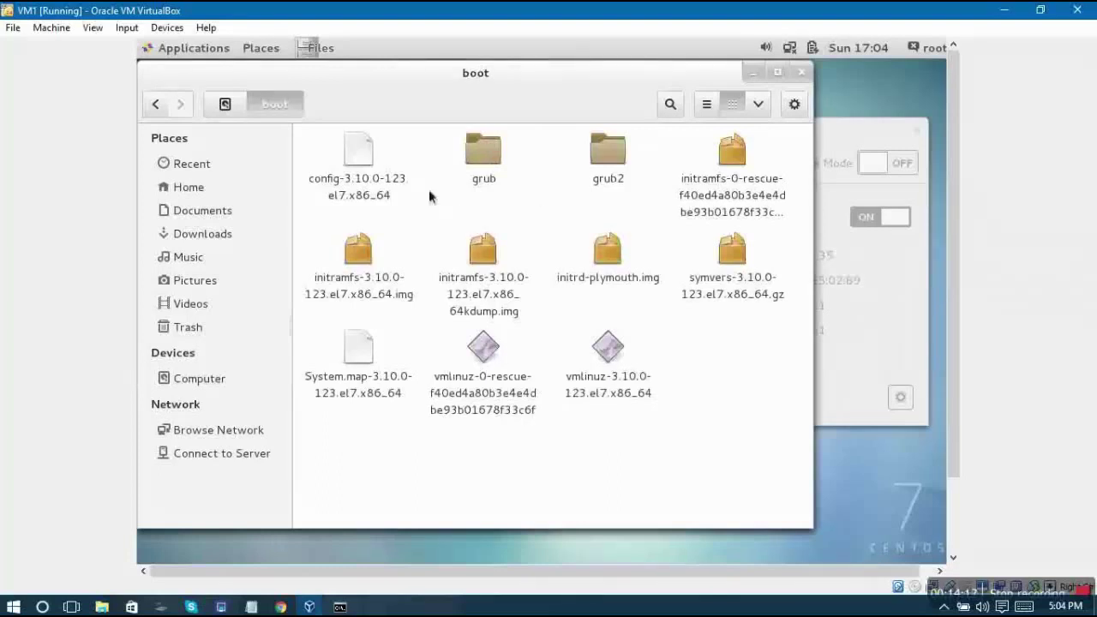
{"action": "left_click", "coordinate": [158, 104]}
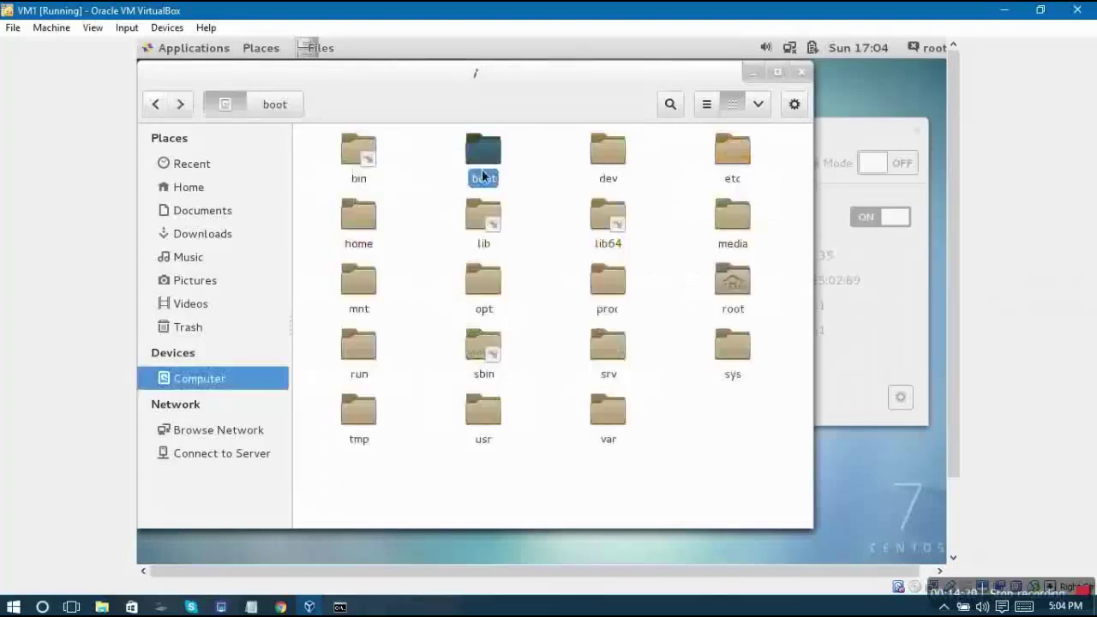
{"action": "left_click", "coordinate": [519, 211]}
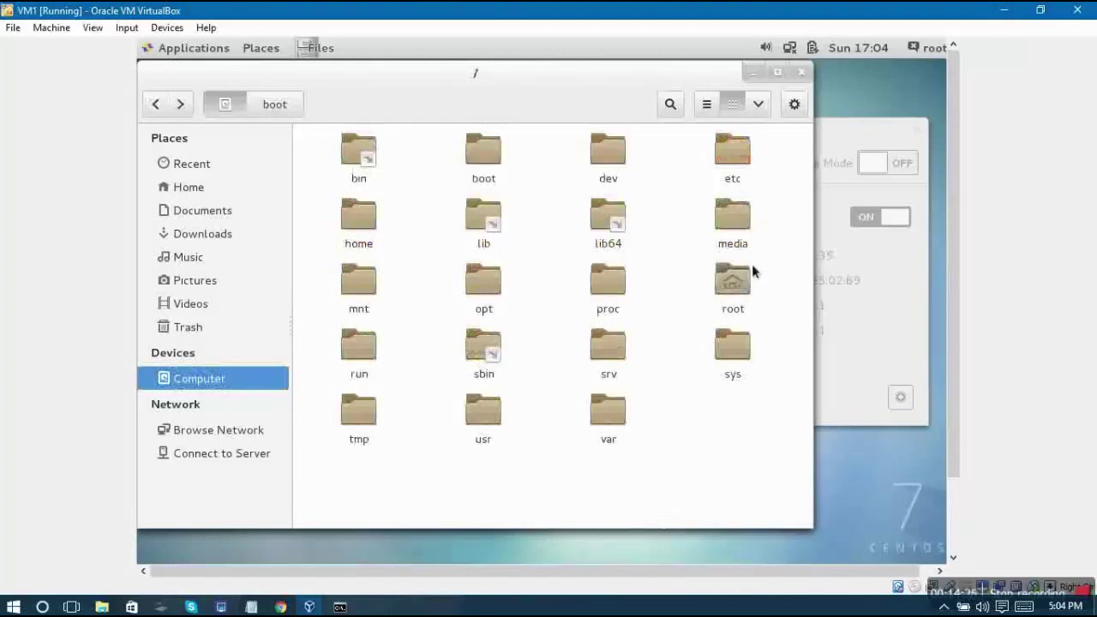
{"action": "left_click", "coordinate": [734, 289]}
{"action": "double_click", "coordinate": [733, 288]}
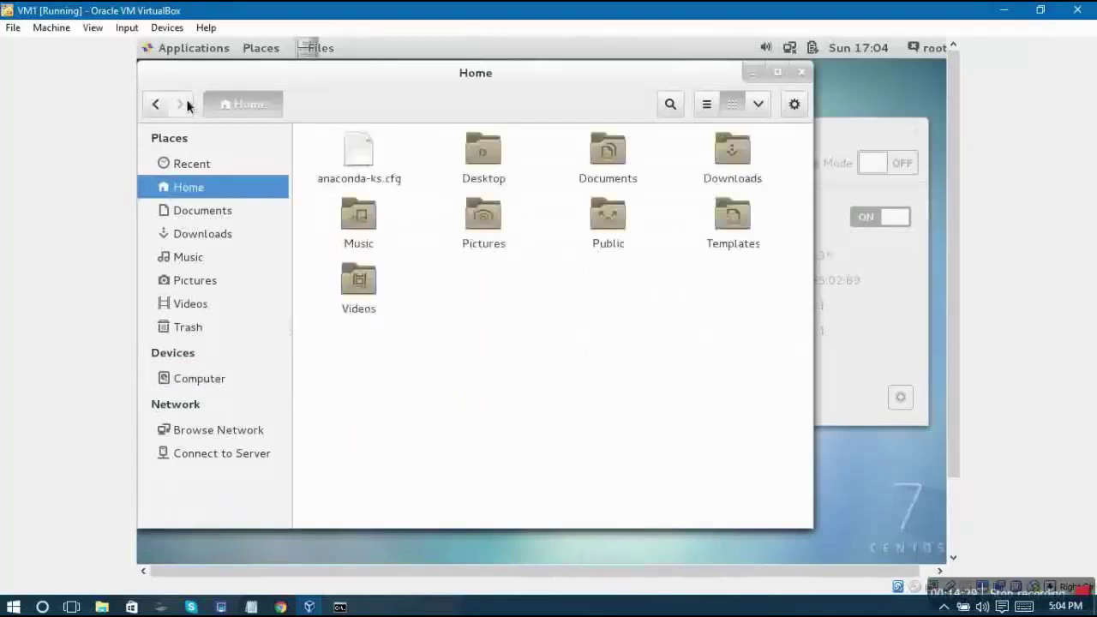
Go back in Files, run ifconfig in the terminal, and highlight inet 192.168.1.35
{"action": "left_click", "coordinate": [159, 105]}
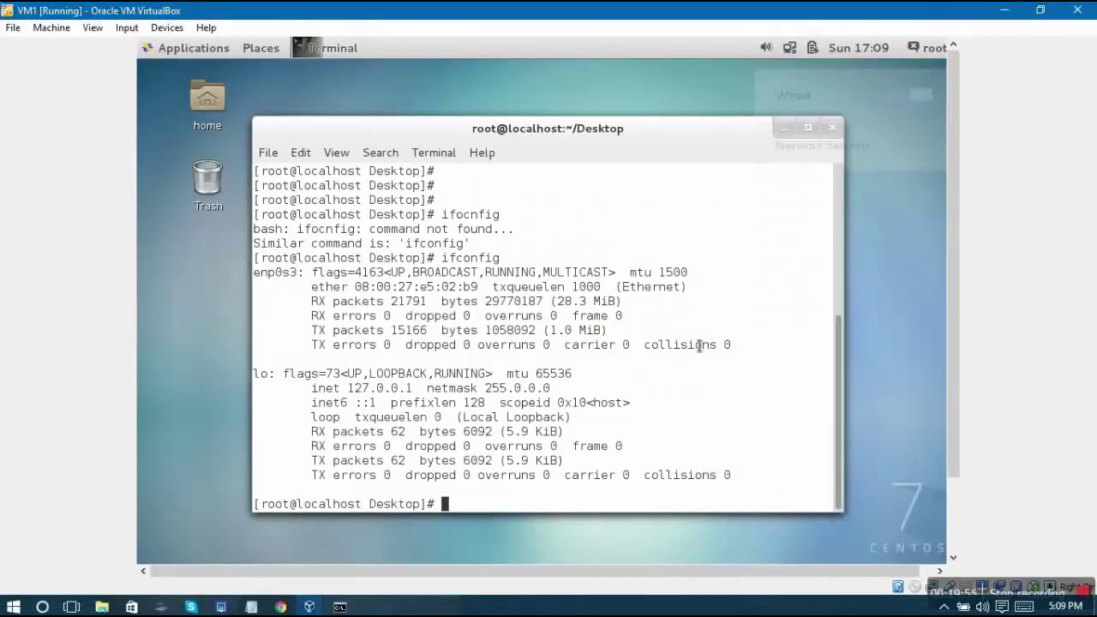
{"action": "key", "text": "Return"}
{"action": "key", "text": "Return"}
{"action": "type", "text": "ifconfig"}
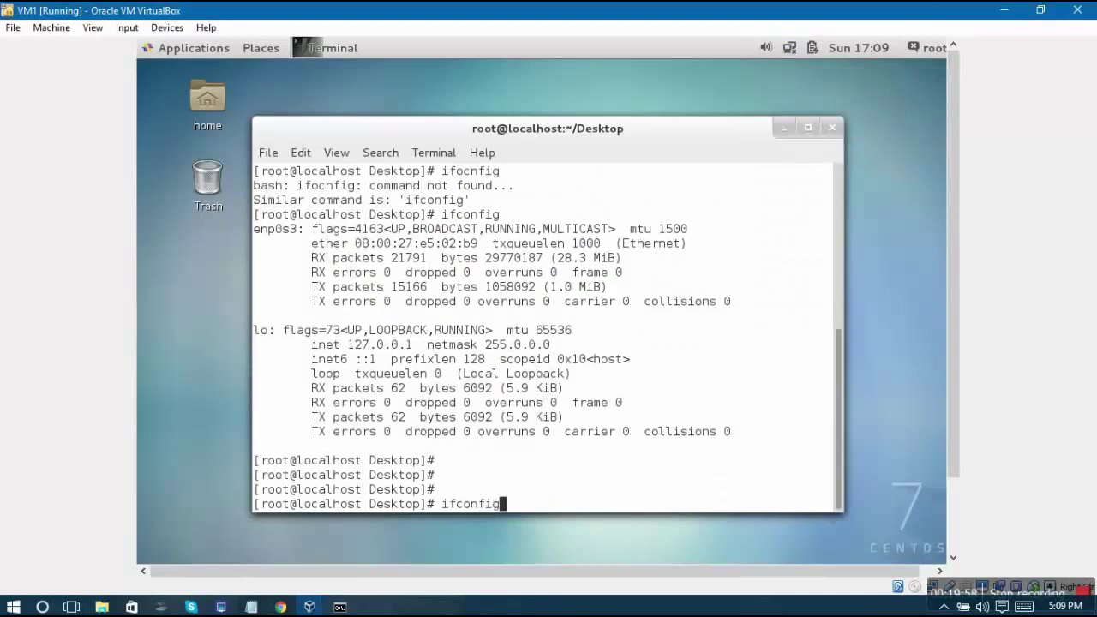
{"action": "key", "text": "Return"}
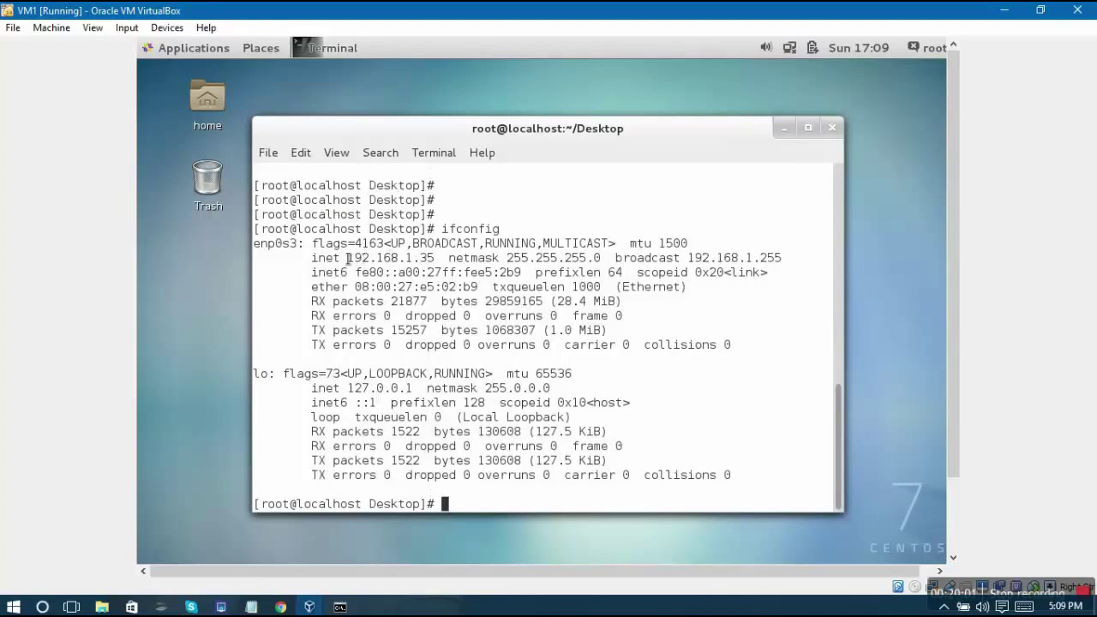
{"action": "left_click_drag", "start_coordinate": [347, 257], "coordinate": [440, 261]}
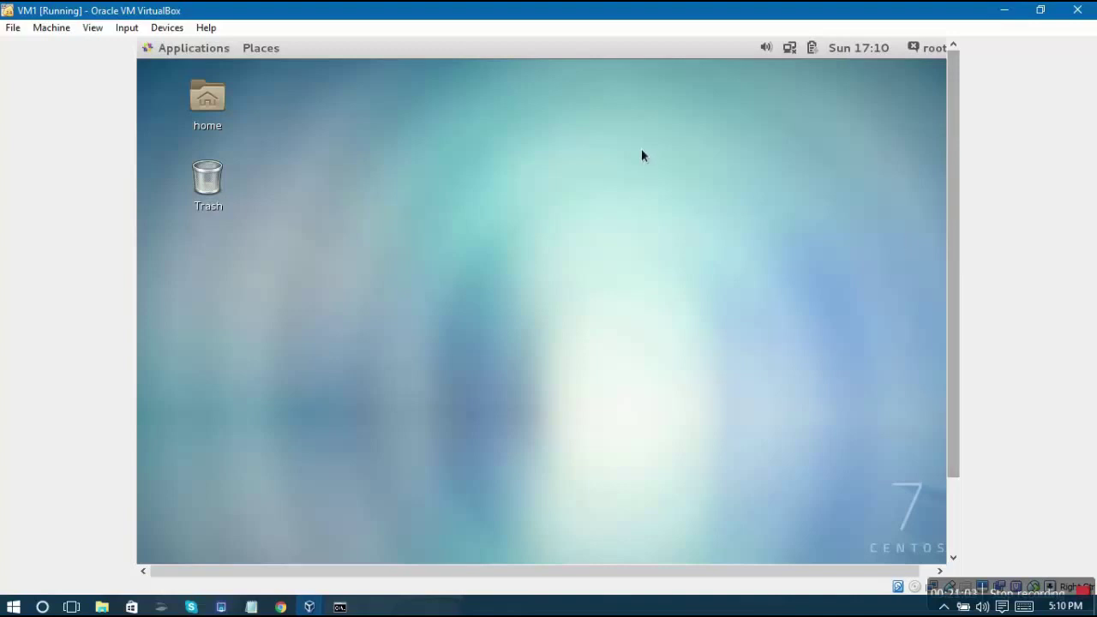
{"action": "left_click", "coordinate": [204, 54]}
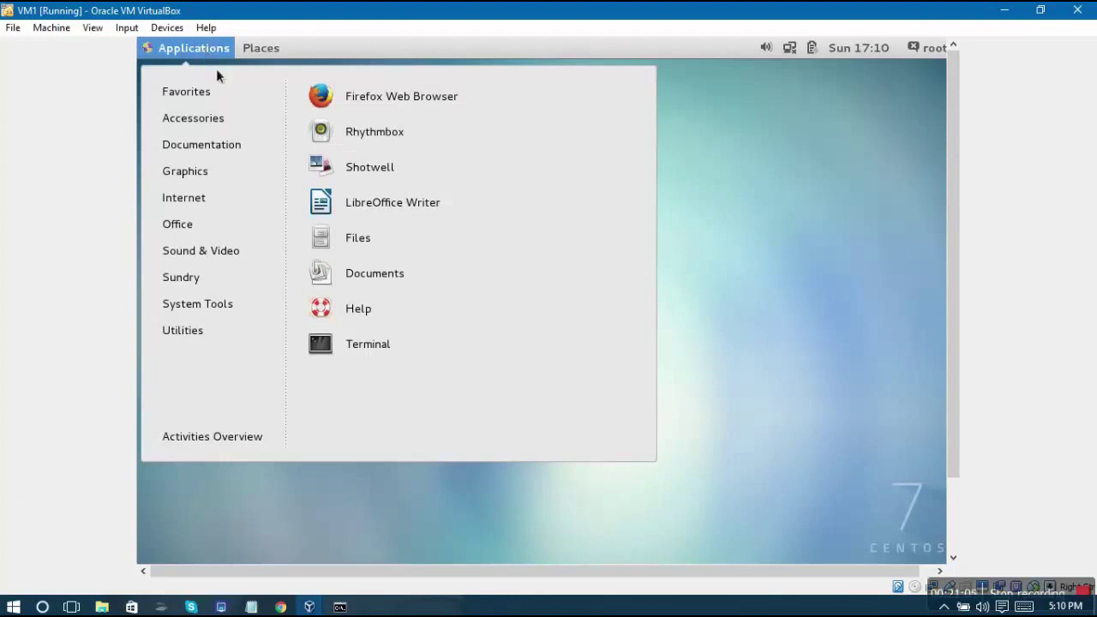
{"action": "left_click", "coordinate": [342, 100]}
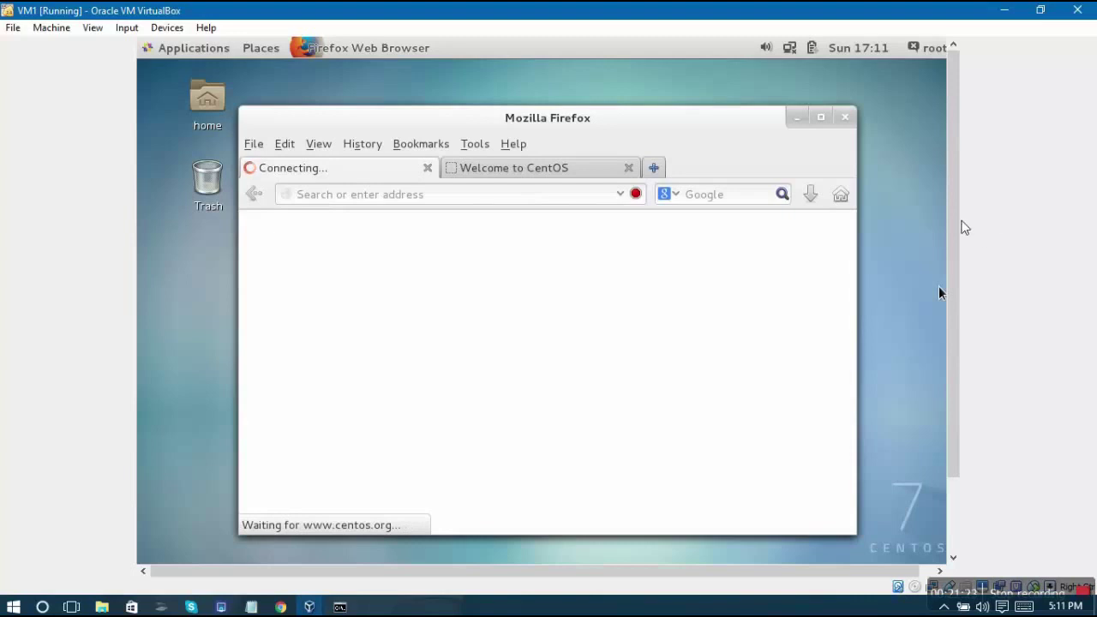
{"action": "mouse_move", "coordinate": [957, 222]}
{"action": "left_mouse_down"}
{"action": "mouse_move", "coordinate": [960, 334]}
{"action": "mouse_move", "coordinate": [962, 203]}
{"action": "left_mouse_up"}
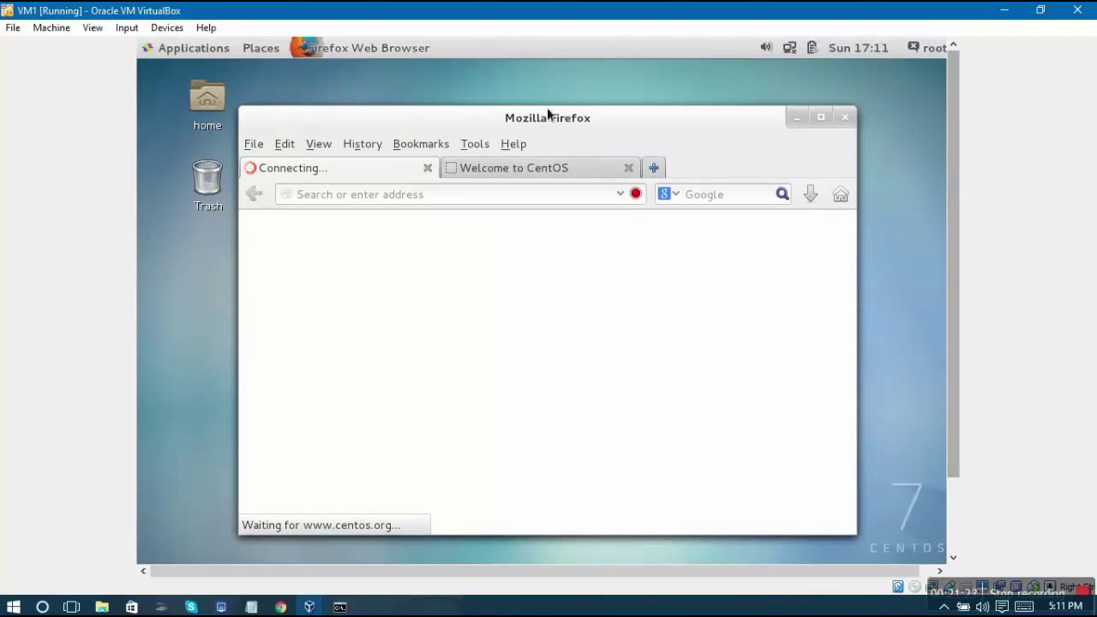
{"action": "left_click", "coordinate": [430, 168]}
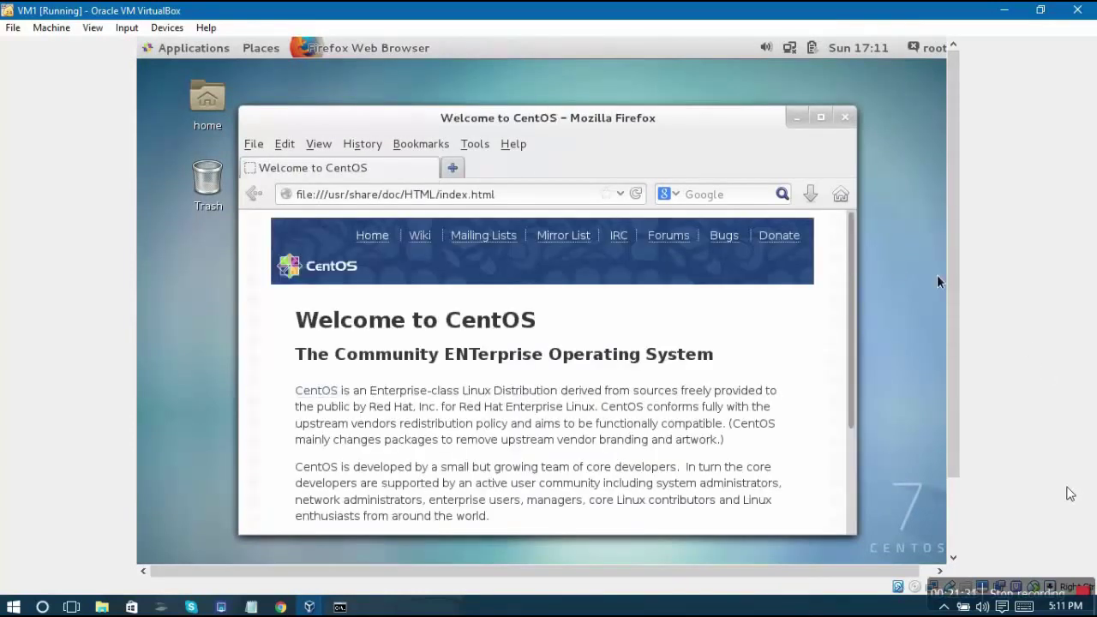
{"action": "left_click", "coordinate": [845, 119]}
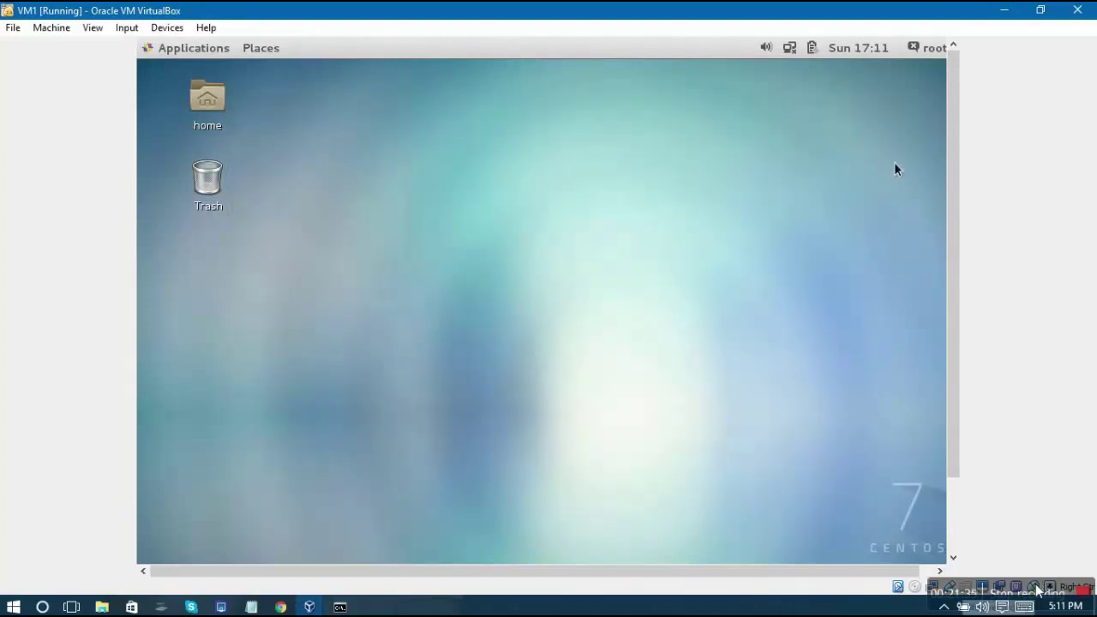